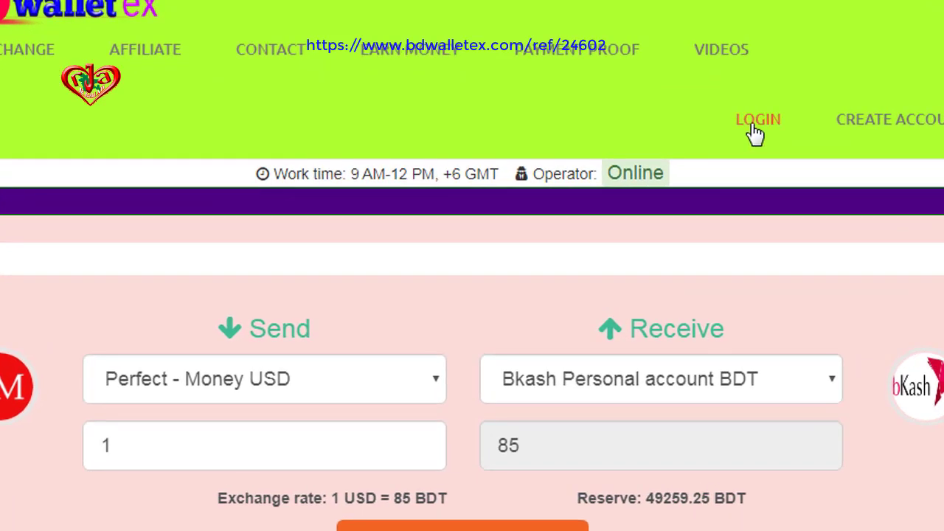
Log in to BDwalletex with the saved autofill account, with Remember me ticked
click(751, 122)
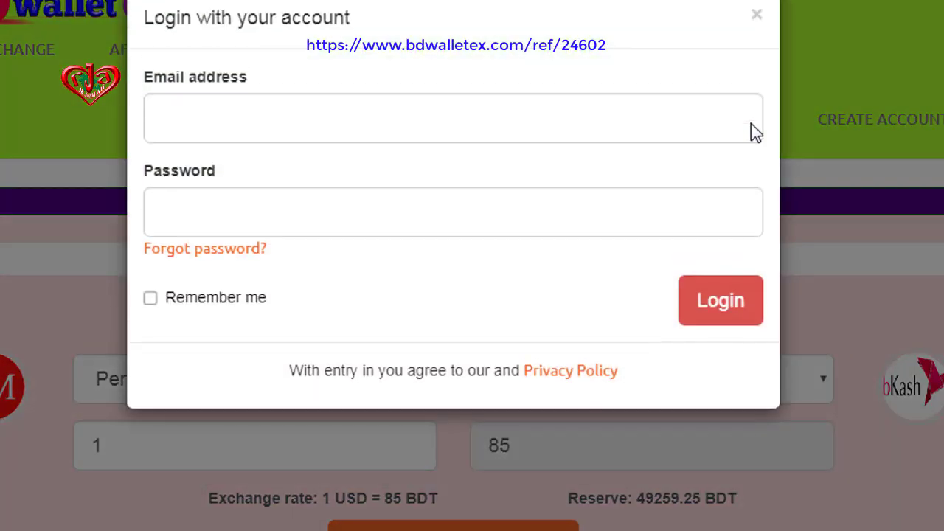
click(260, 109)
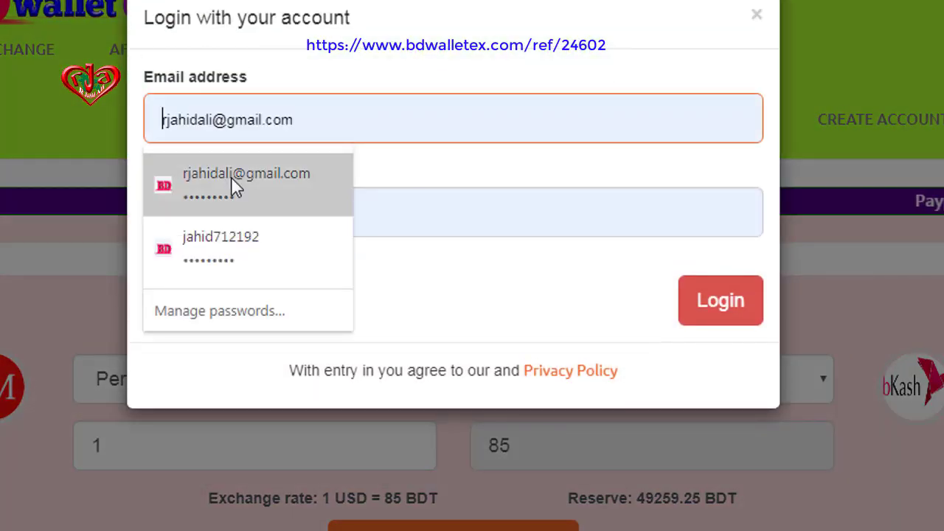
click(231, 179)
click(152, 299)
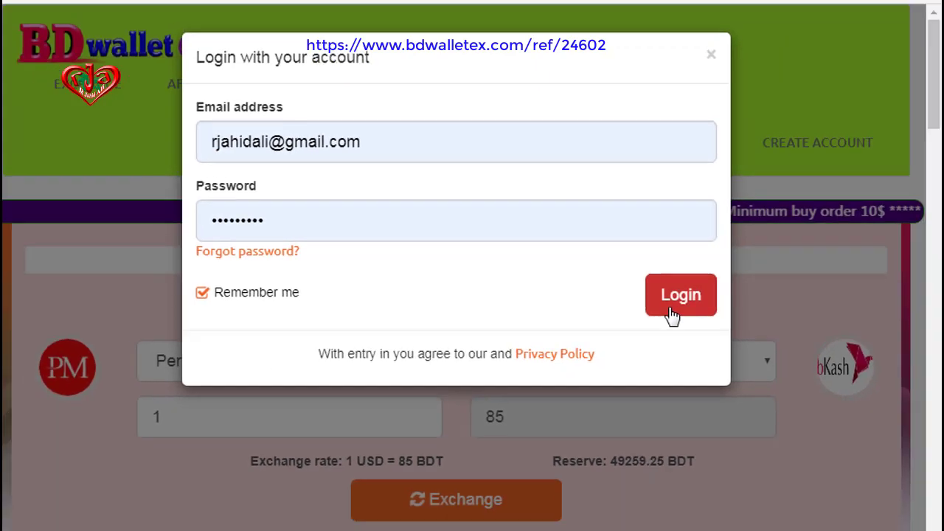
click(711, 325)
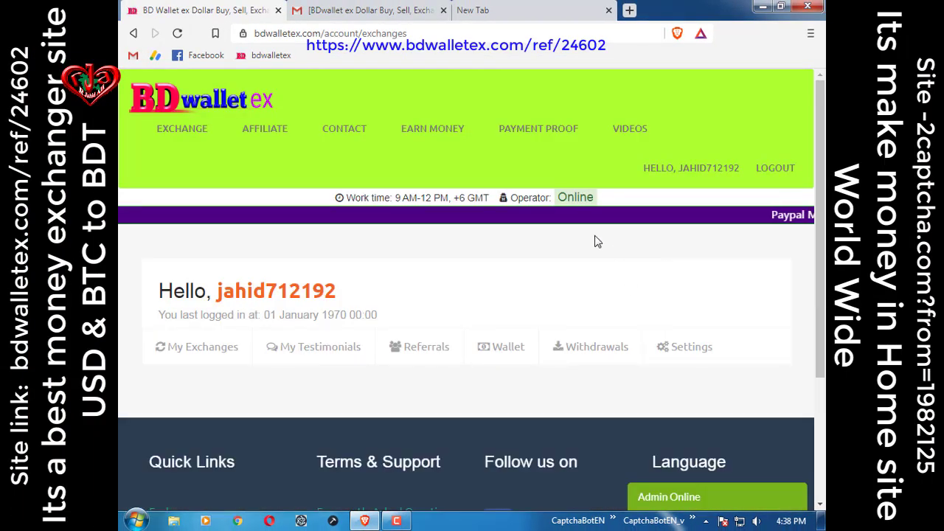
Go to the EXCHANGE form showing Perfect Money USD to Bkash BDT at 85 BDT per dollar
triple_click(372, 367)
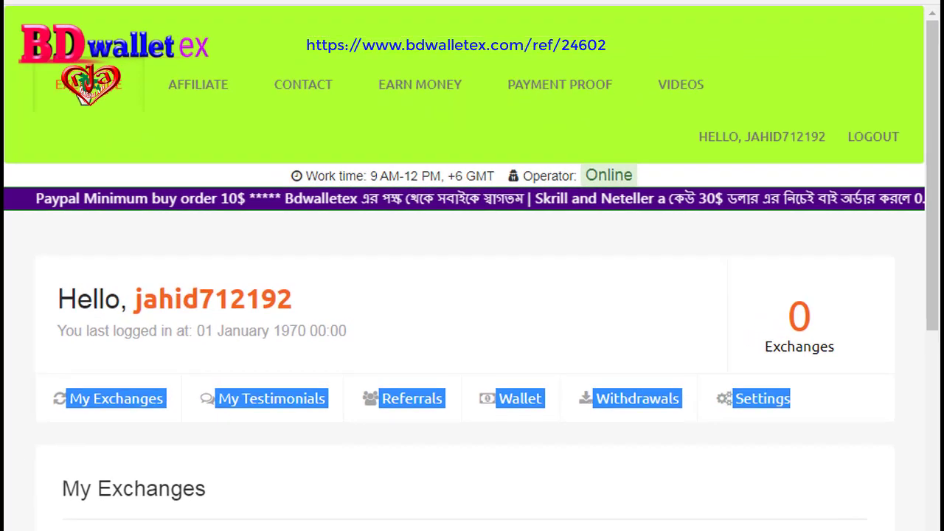
click(160, 127)
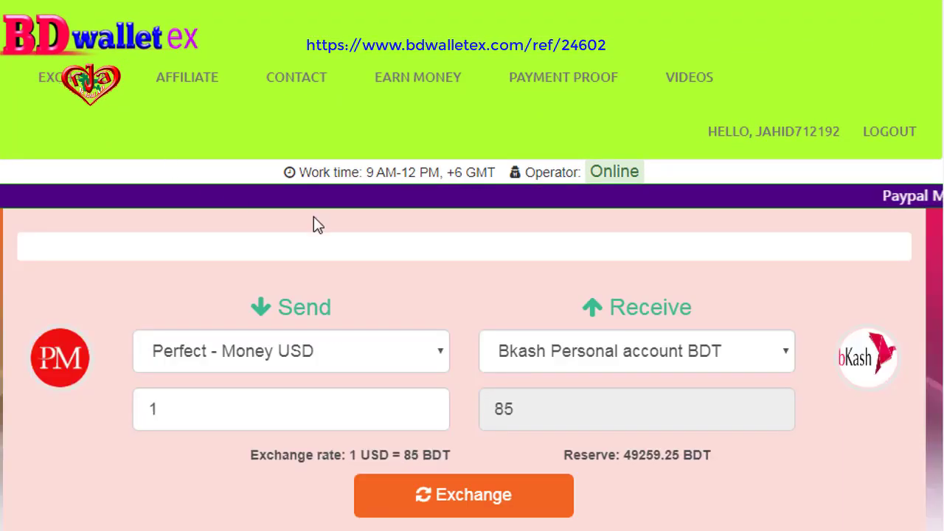
scroll(437, 273, down, 4)
scroll(261, 227, up, 3)
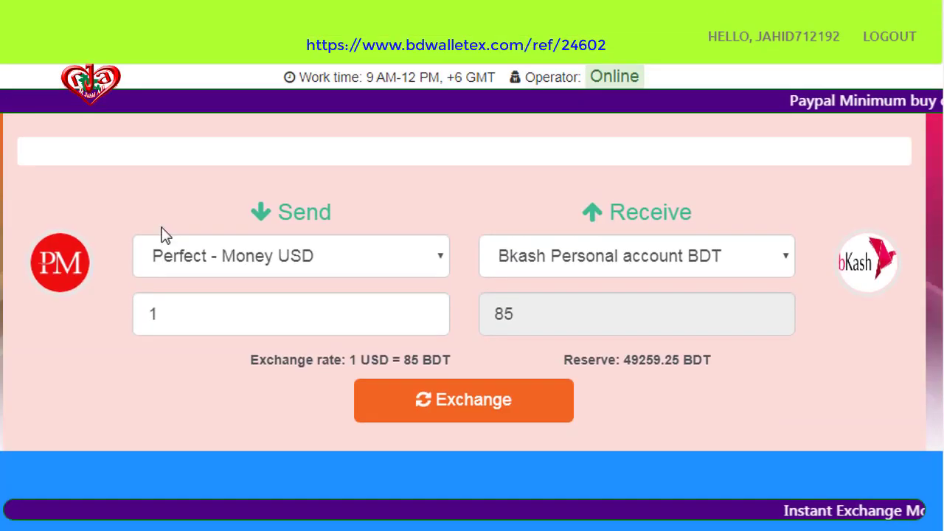
click(213, 259)
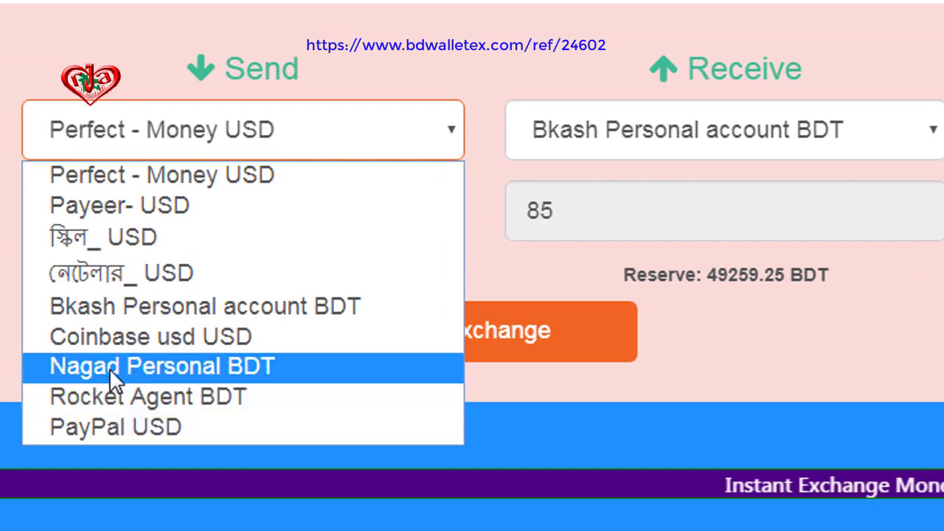
Choose Coinbase usd USD to send, Rocket Personal BDT to receive, and a send amount of 1
click(119, 337)
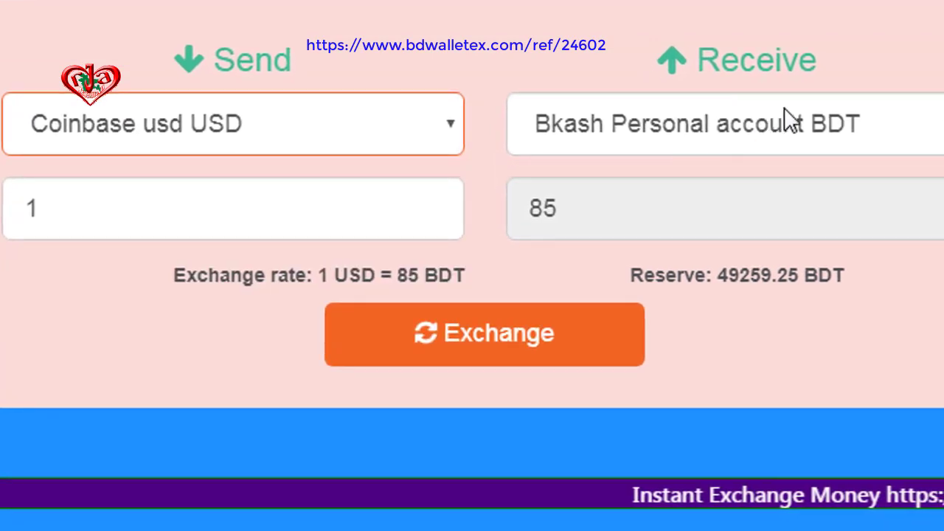
click(858, 138)
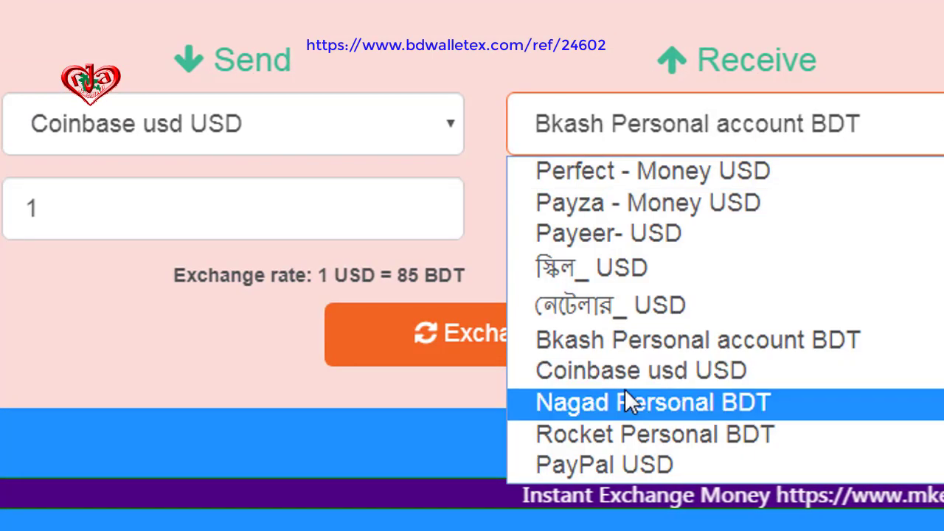
click(602, 437)
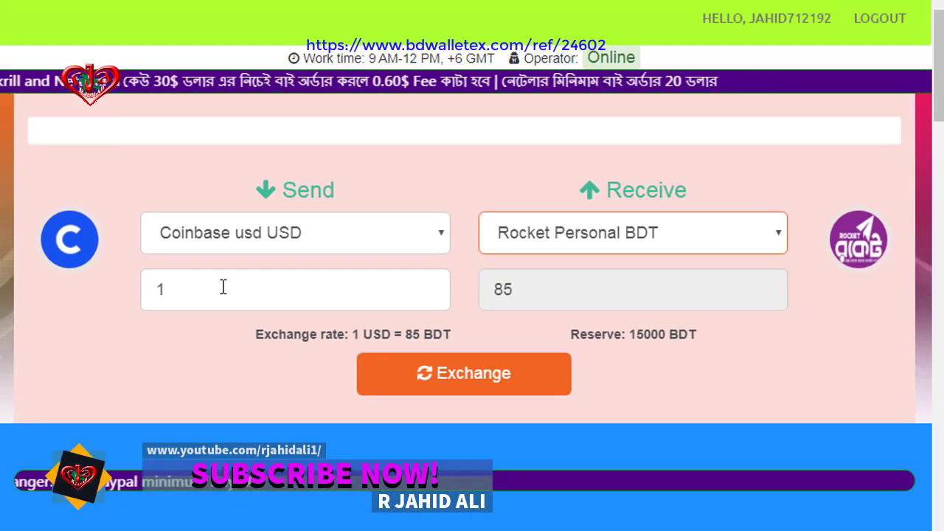
scroll(223, 287, down, 1)
click(214, 286)
text(2)
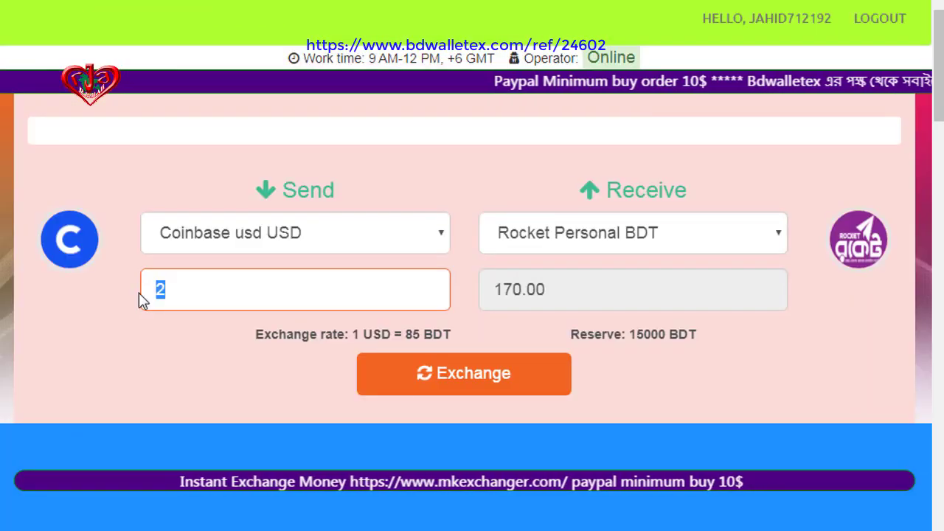
text(1)
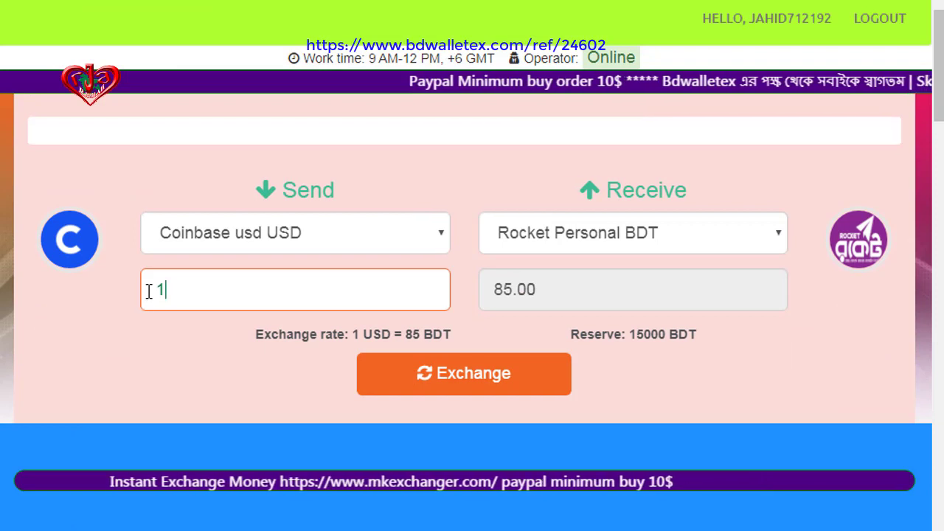
click(194, 293)
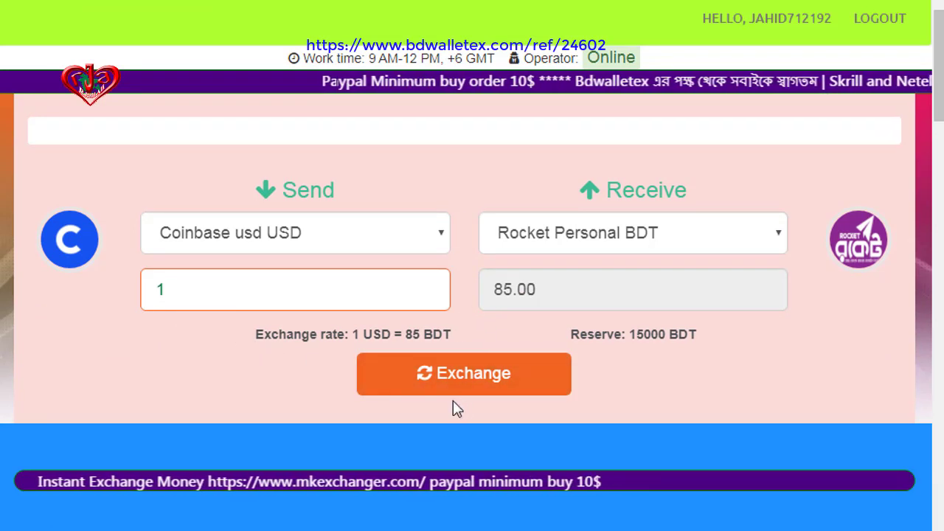
Submit the exchange and enter the email and Rocket account number on the Additional information form
click(476, 387)
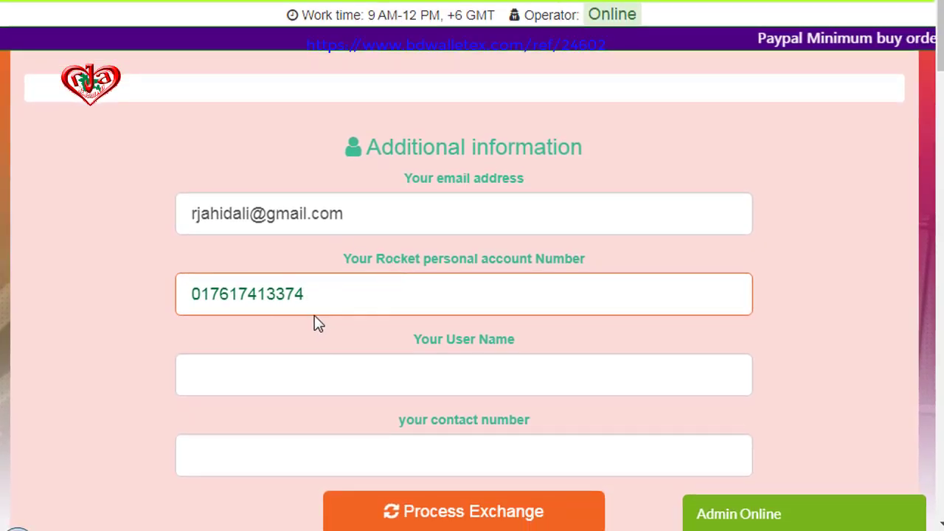
drag(295, 293, 306, 293)
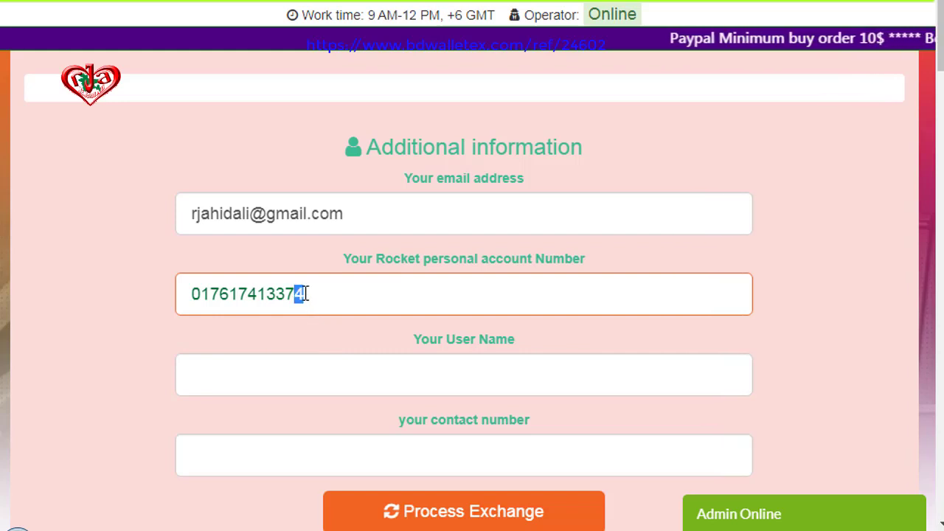
click(302, 295)
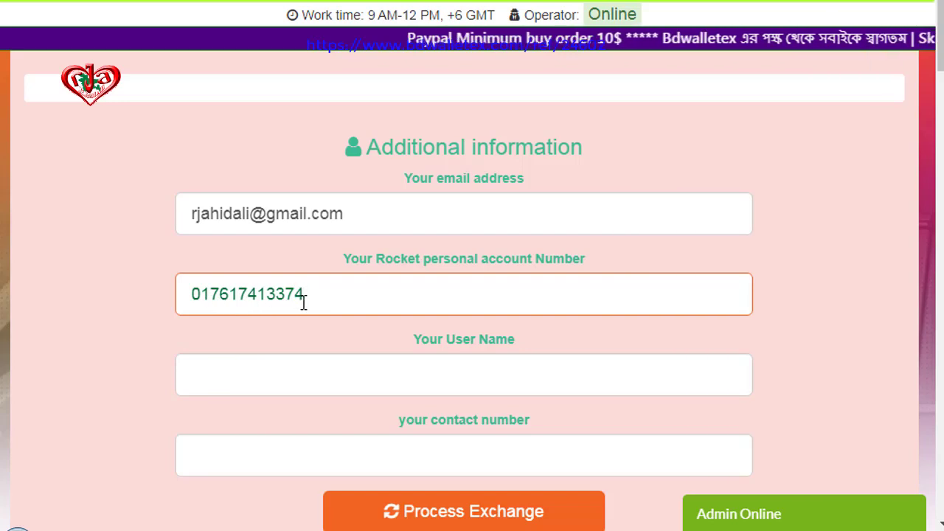
scroll(372, 284, down, 3)
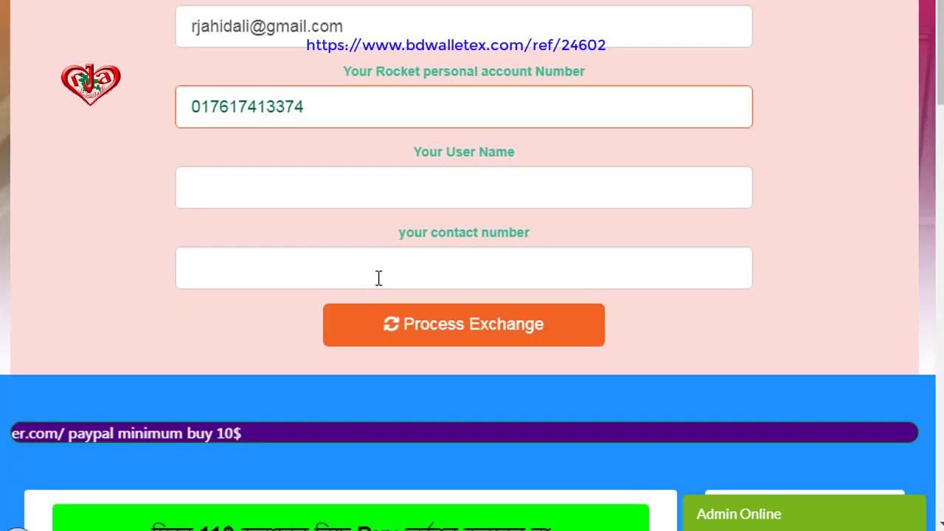
click(469, 191)
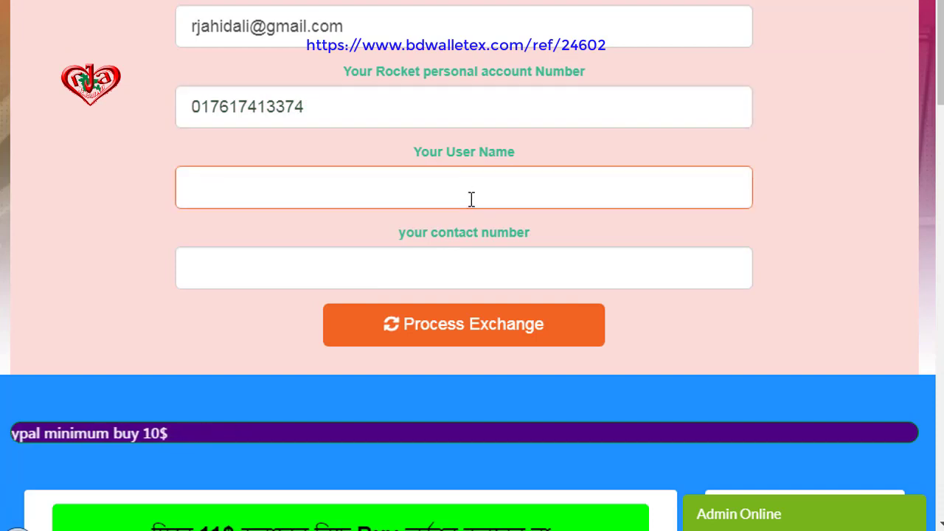
scroll(472, 199, up, 1)
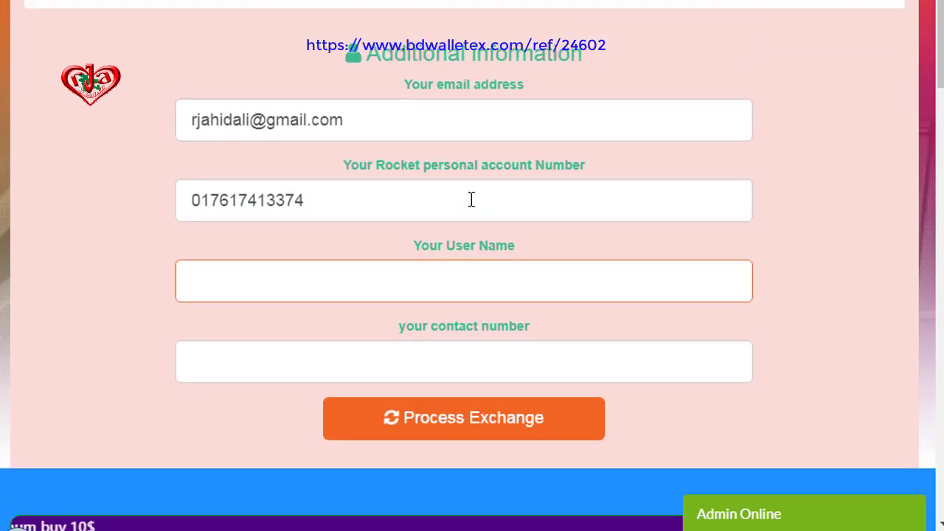
scroll(435, 265, up, 2)
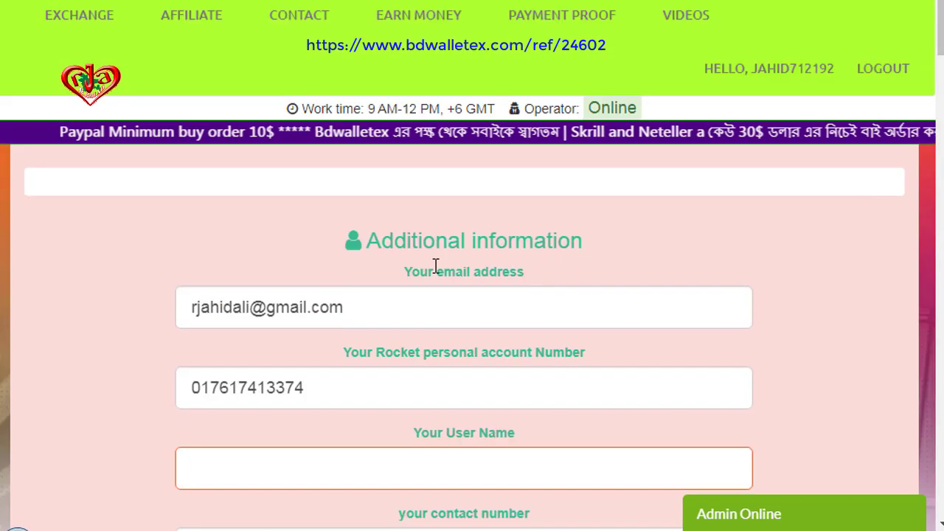
scroll(221, 174, down, 1)
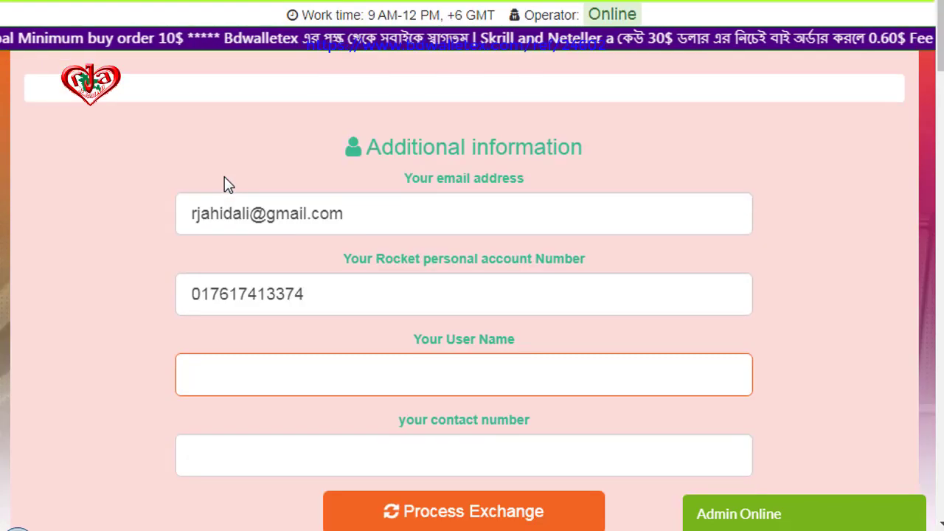
scroll(517, 220, up, 1)
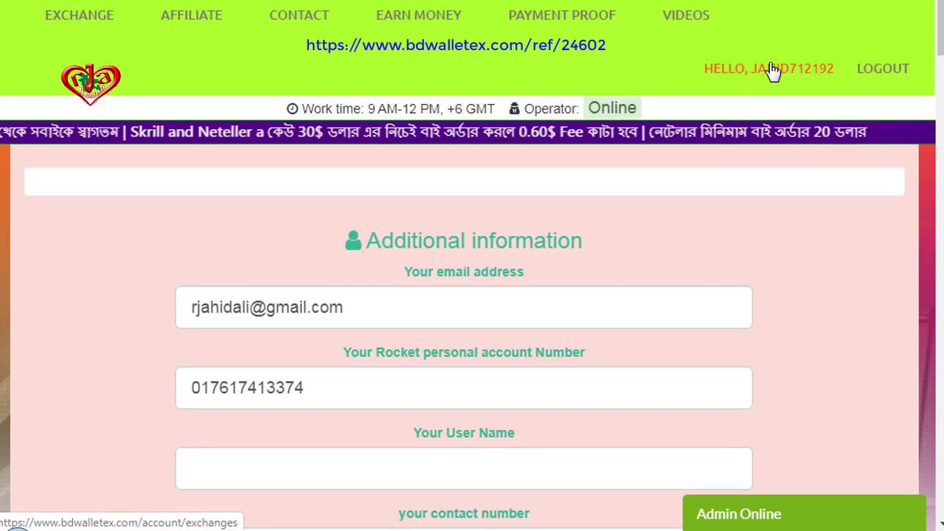
Copy the account username from the HELLO greeting in a second tab, then return to the form
right_click(772, 72)
click(755, 98)
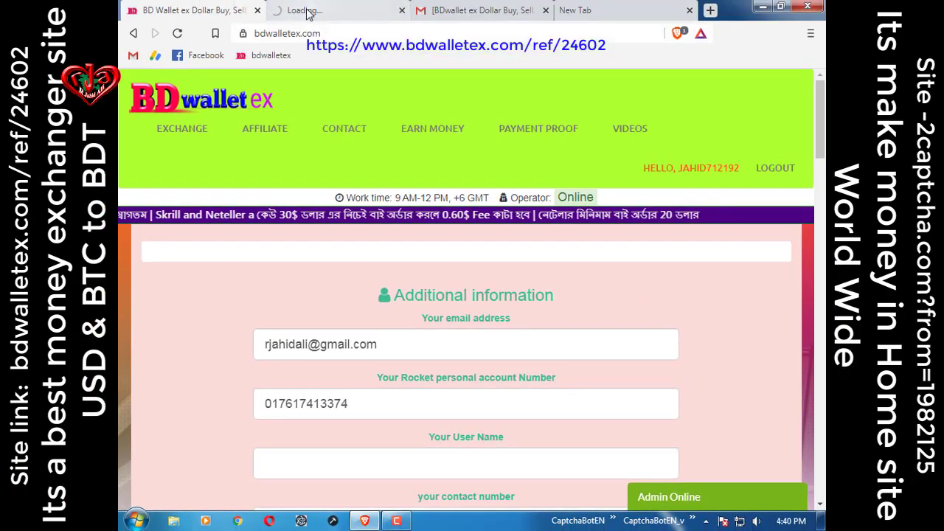
click(310, 10)
drag(359, 295, 222, 293)
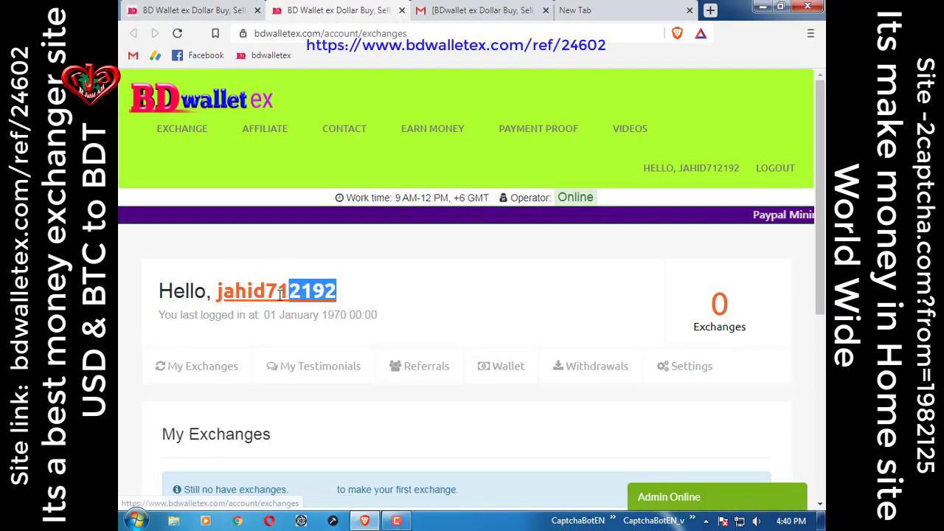
right_click(231, 299)
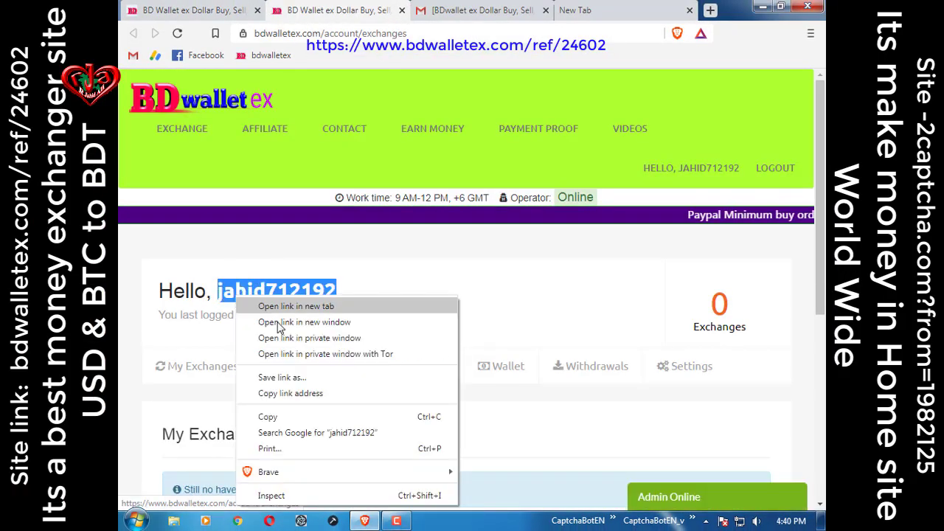
click(270, 418)
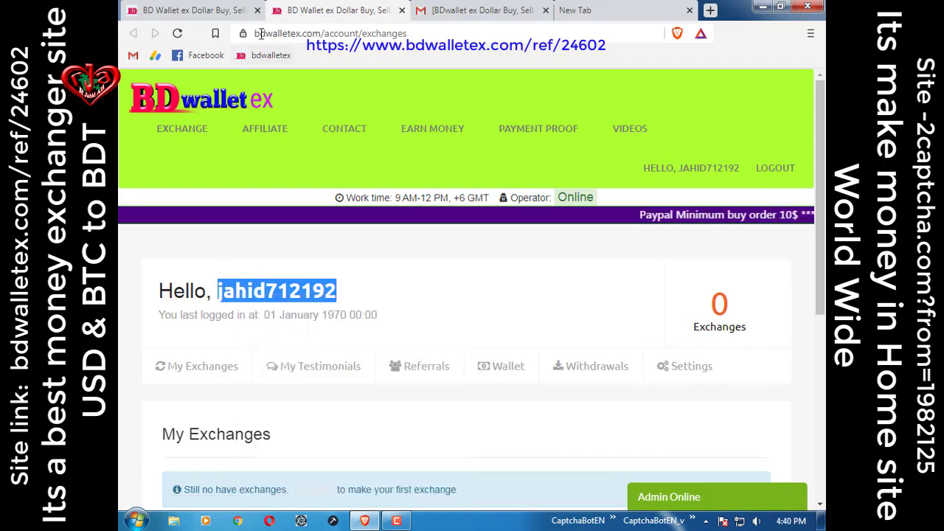
click(188, 10)
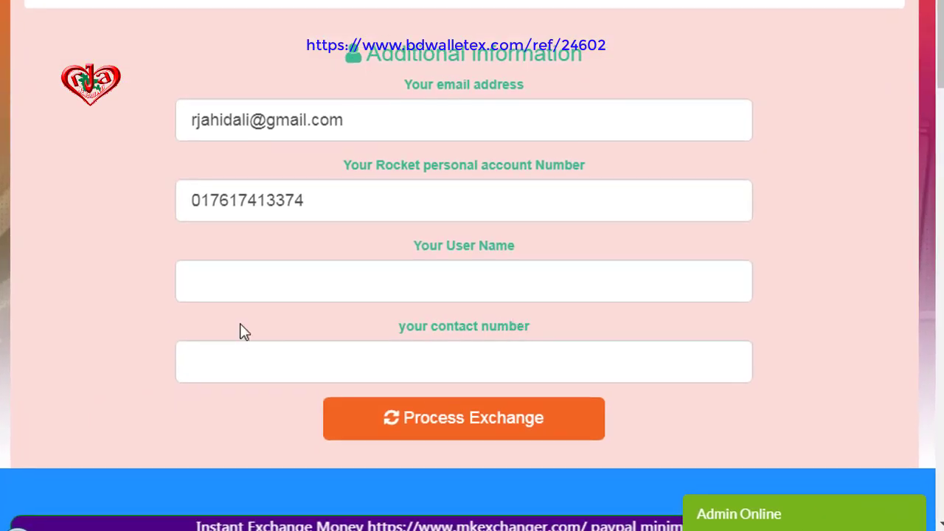
Paste the copied username into the Your User Name field
click(232, 285)
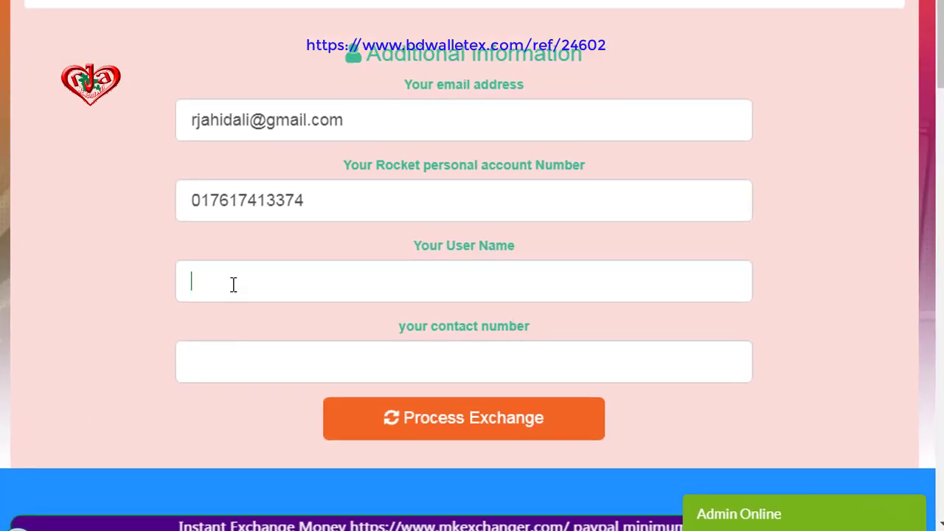
right_click(232, 284)
click(278, 112)
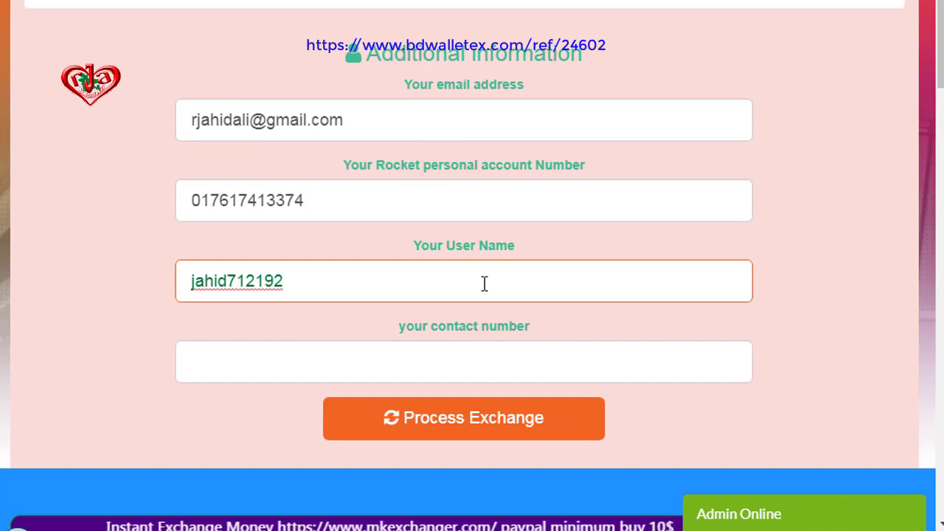
scroll(482, 284, down, 3)
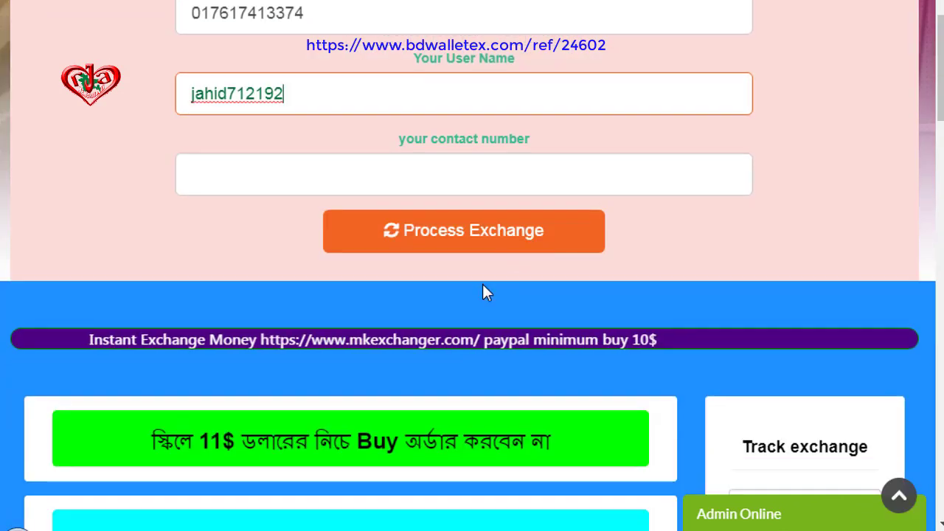
Copy the Rocket account number and paste it in as the contact number
click(463, 175)
drag(295, 13, 191, 12)
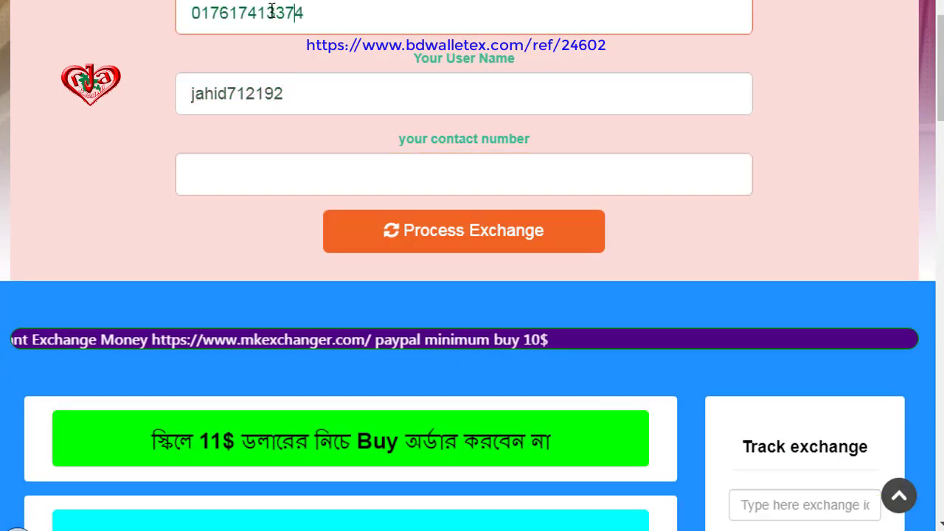
right_click(207, 16)
click(249, 55)
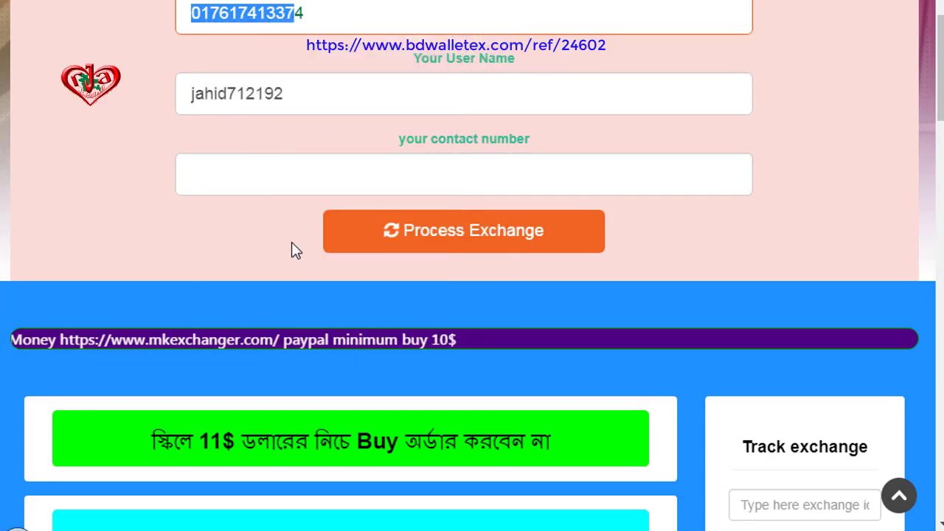
right_click(248, 173)
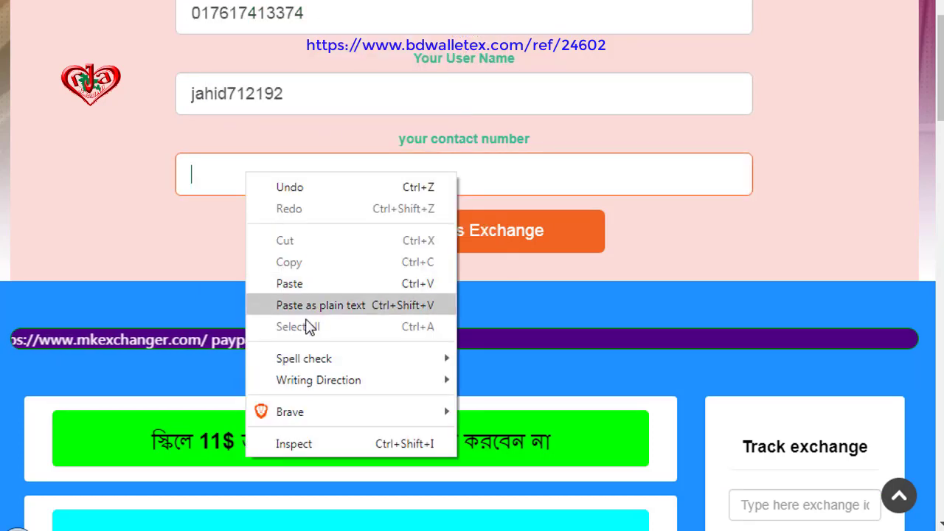
click(302, 284)
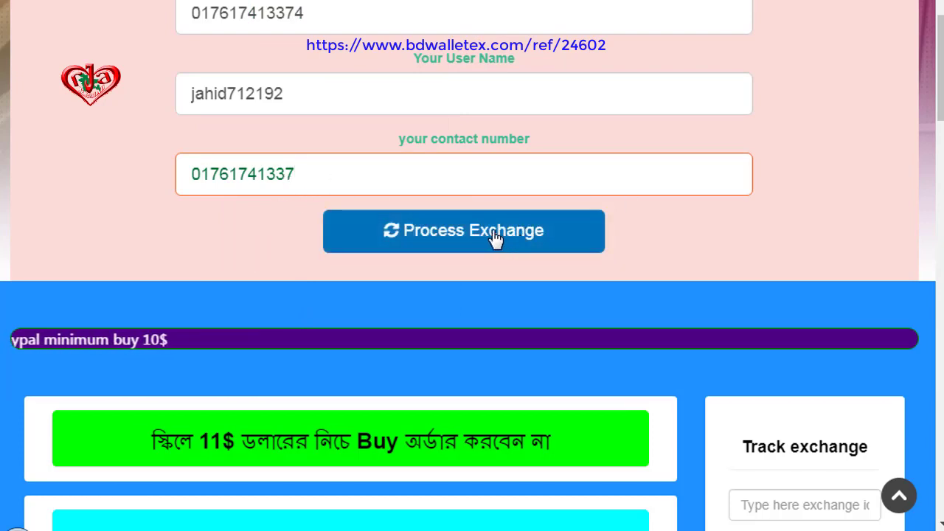
scroll(502, 254, up, 1)
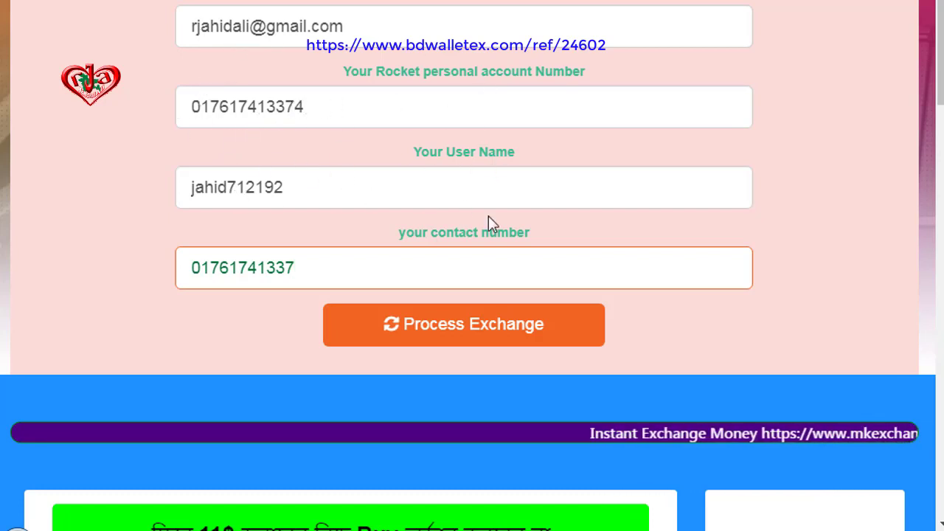
Process the exchange and review the order: 1 USD for 85.00 BDT with a 0 fee
click(465, 337)
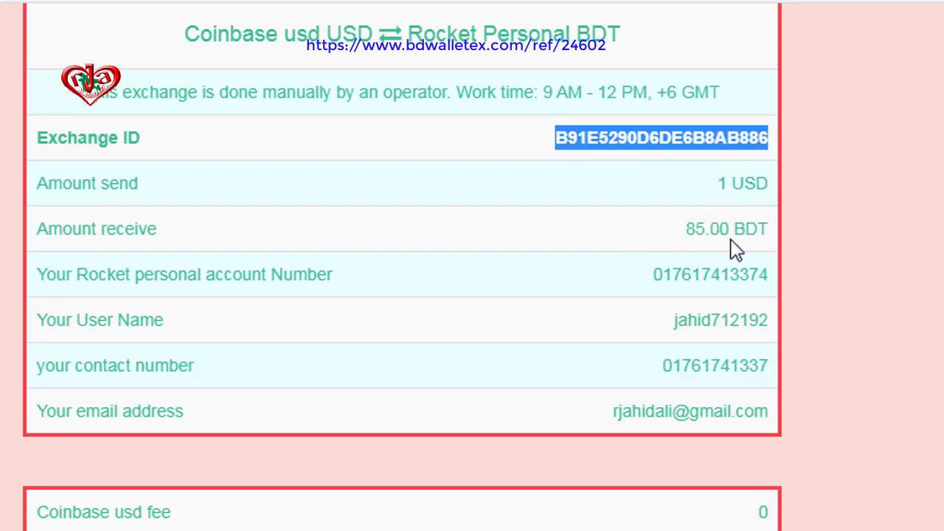
scroll(705, 417, down, 1)
scroll(705, 417, down, 1)
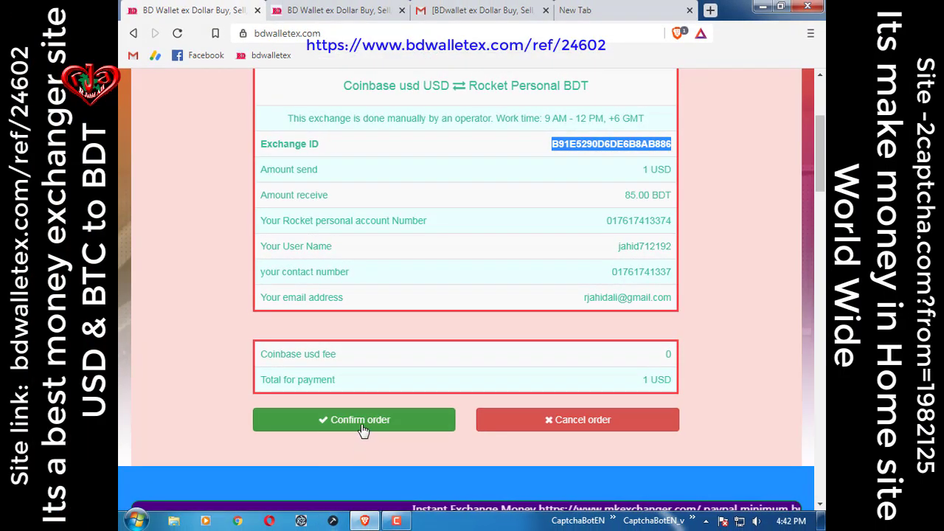
Confirm the exchange order to reveal the manual Coinbase transfer details
click(361, 420)
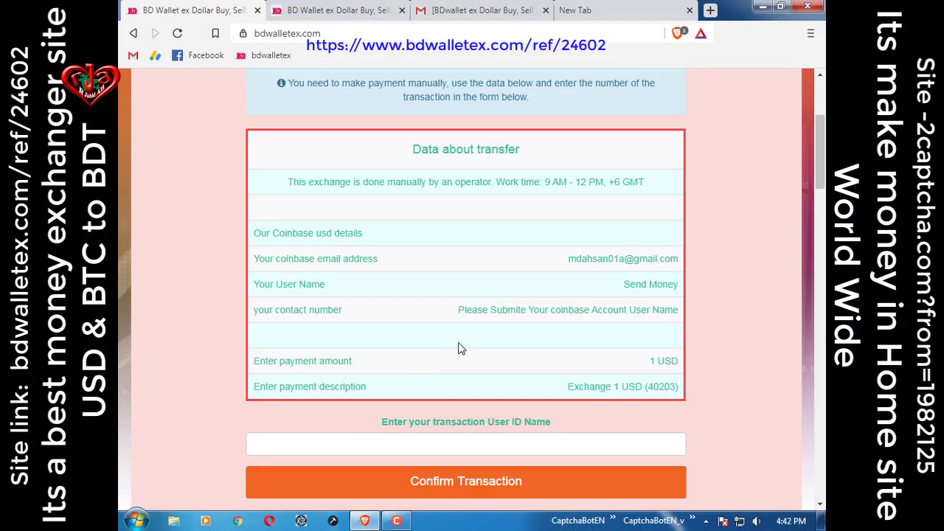
scroll(492, 321, up, 3)
scroll(540, 287, down, 2)
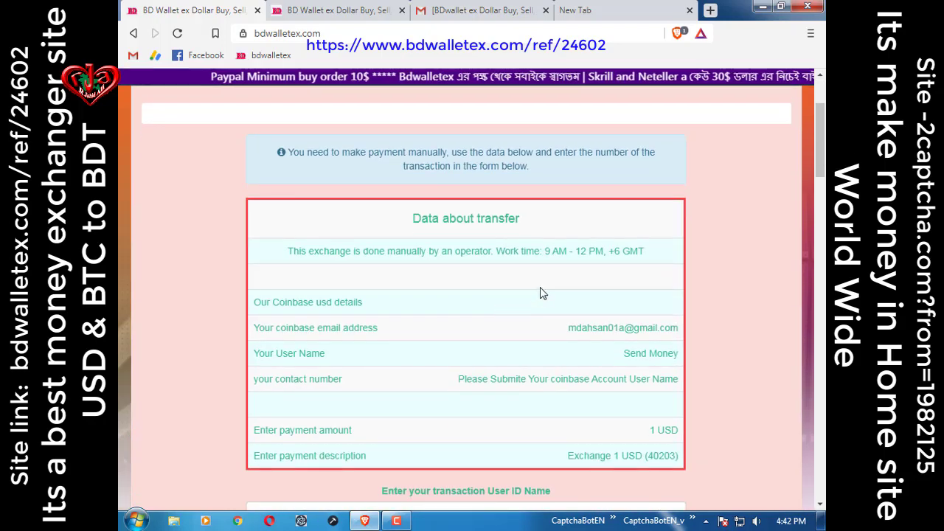
scroll(539, 287, down, 1)
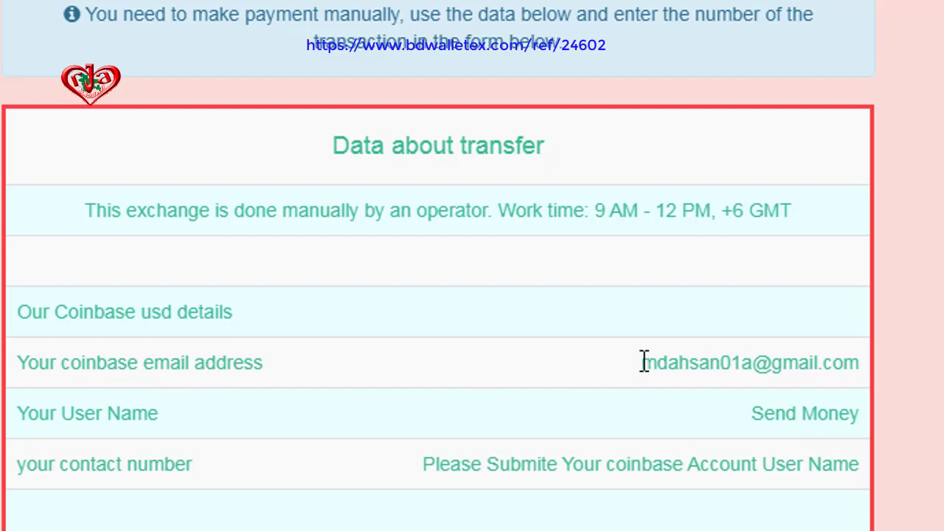
Copy the exchange's Coinbase email address for the 1 USD payment
triple_click(854, 368)
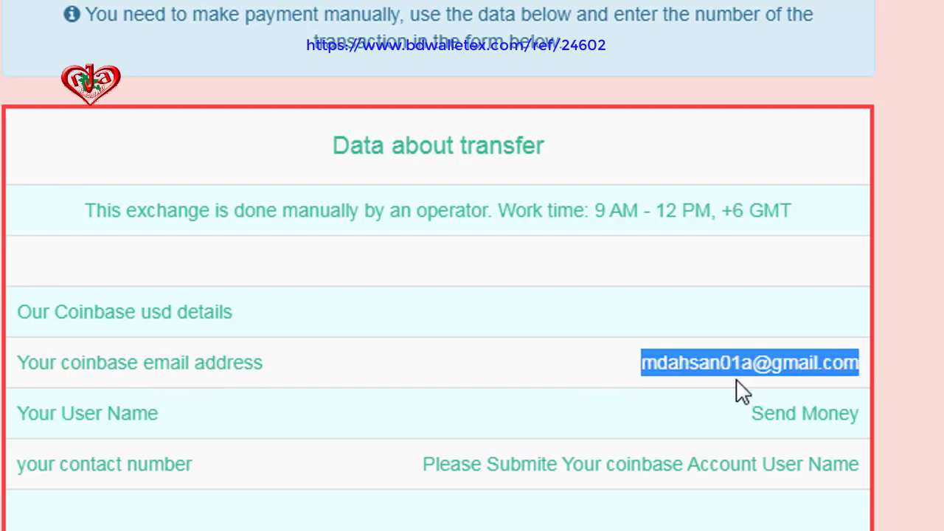
right_click(706, 361)
click(709, 387)
click(83, 441)
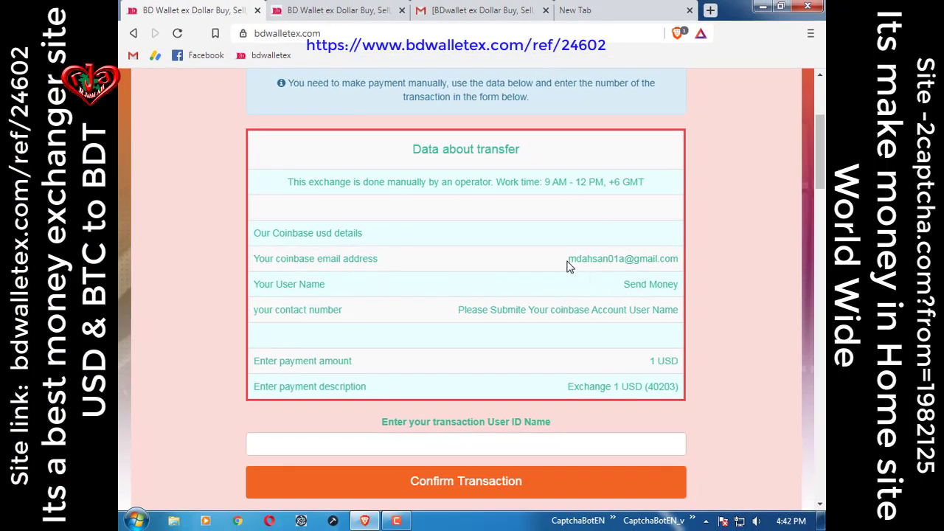
drag(581, 259, 675, 259)
click(671, 260)
triple_click(649, 259)
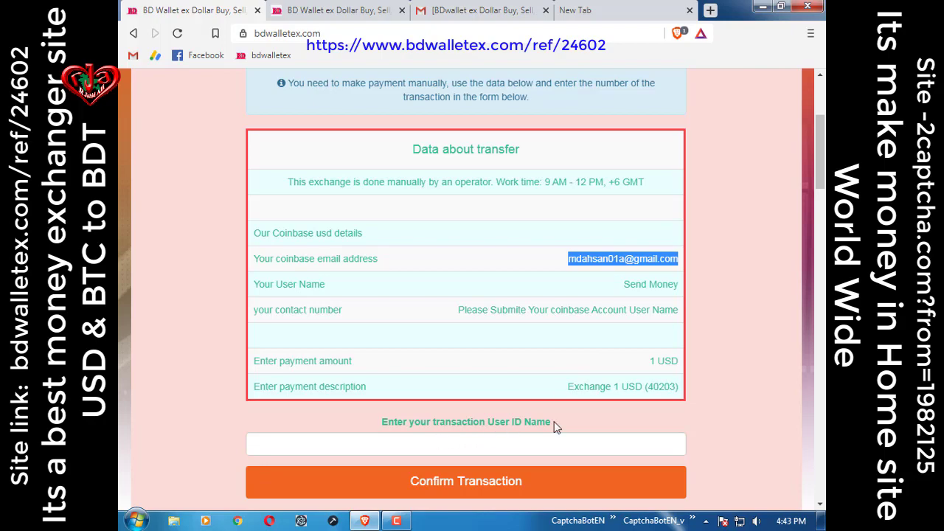
scroll(558, 427, down, 1)
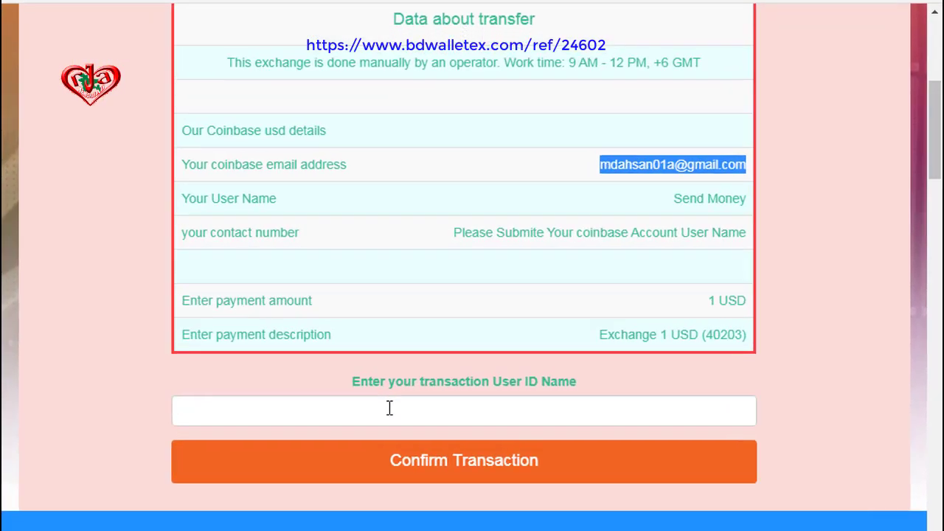
click(389, 409)
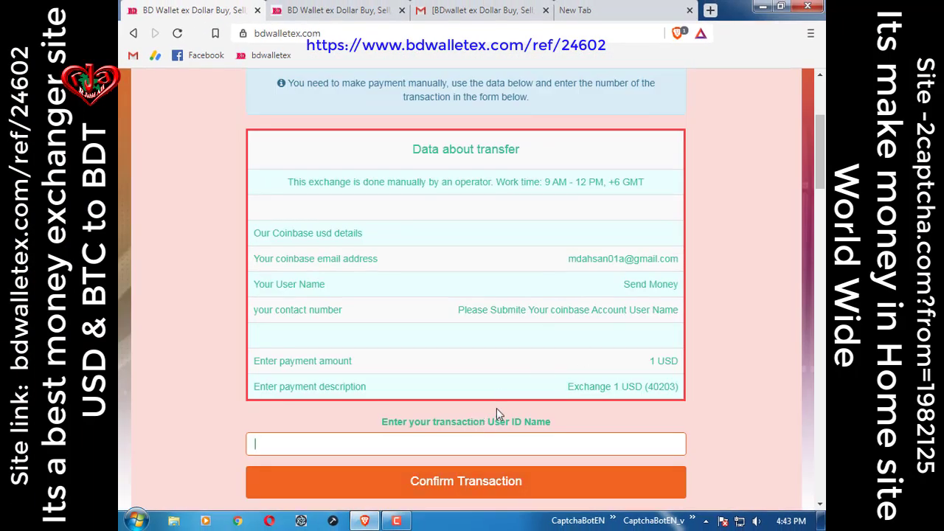
Switch to Opera and close the empty Speed Dial tab to reveal Coinbase
click(270, 520)
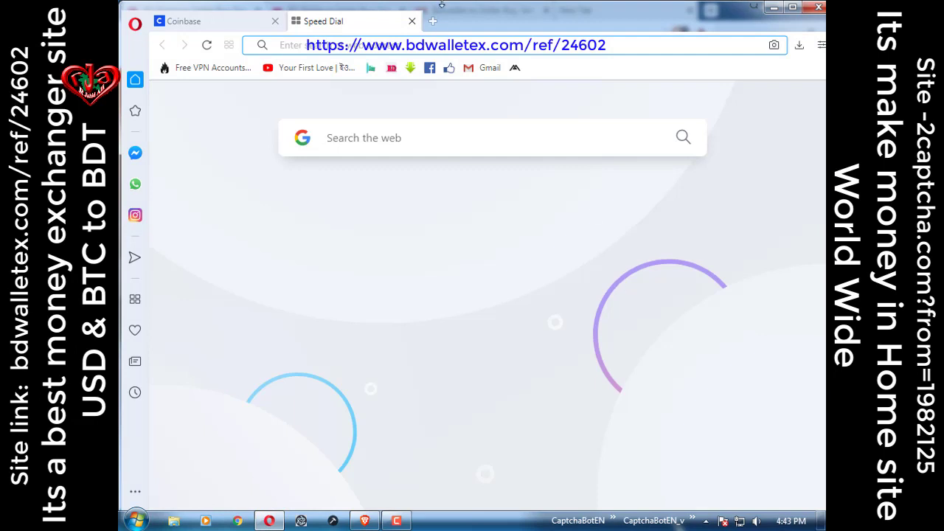
click(411, 21)
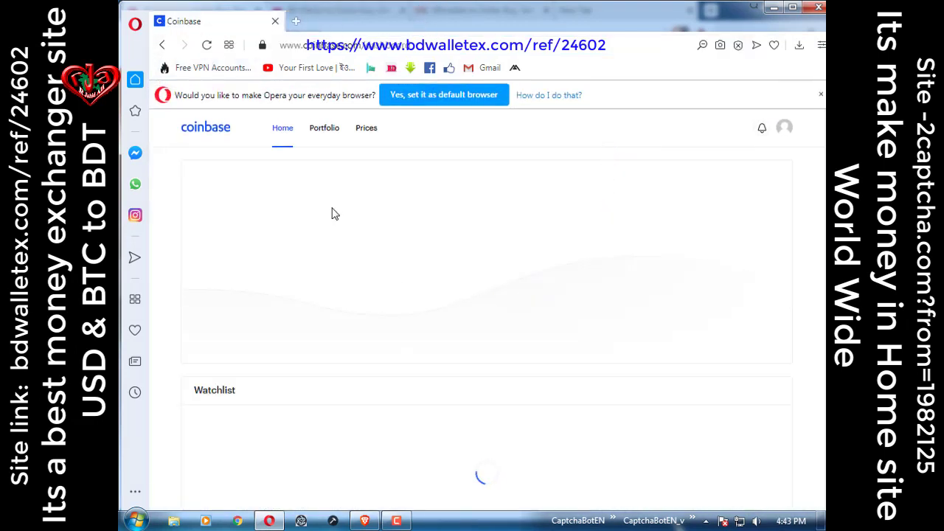
scroll(362, 322, down, 5)
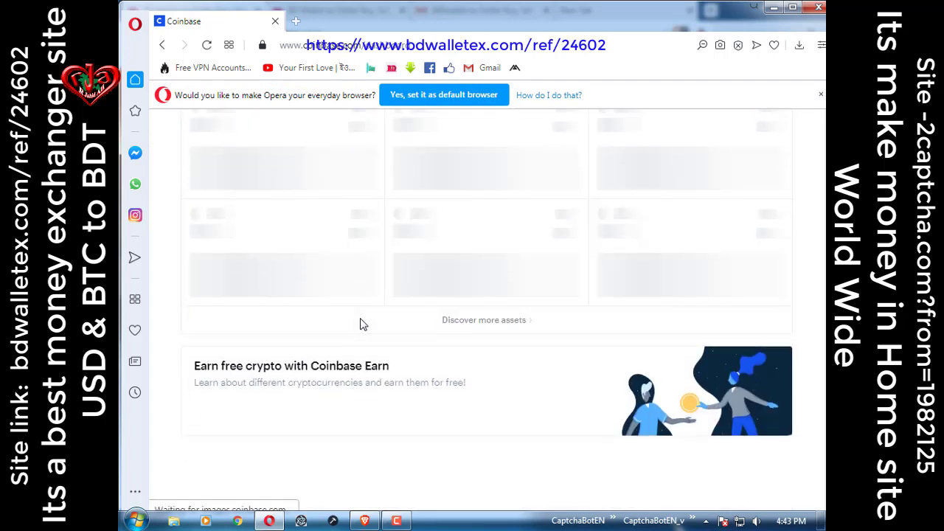
scroll(362, 322, down, 3)
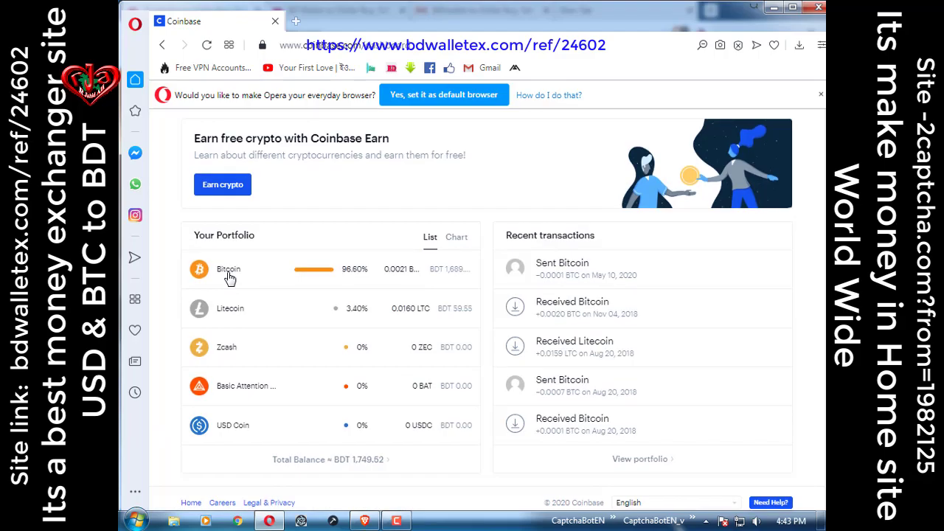
Go into the Bitcoin wallet, check its 0.00206200 BTC balance, and start a Send
click(228, 275)
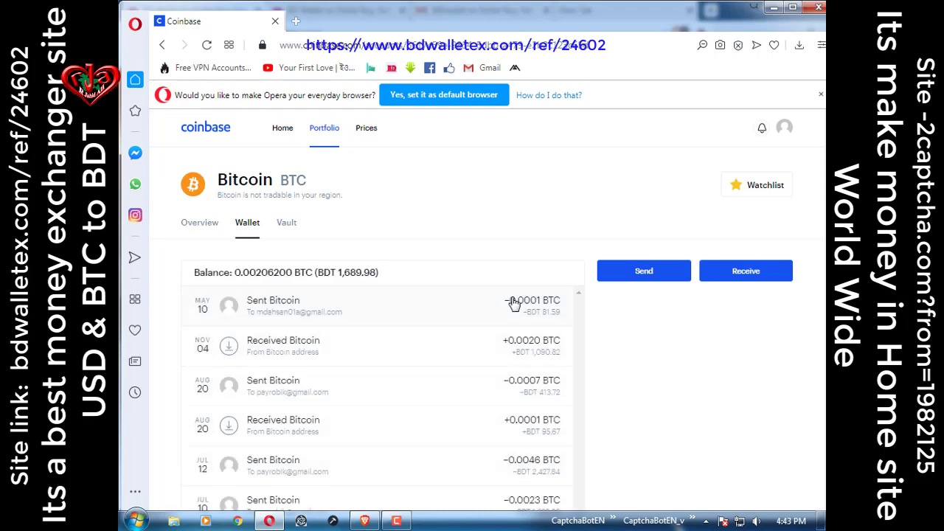
scroll(565, 256, down, 1)
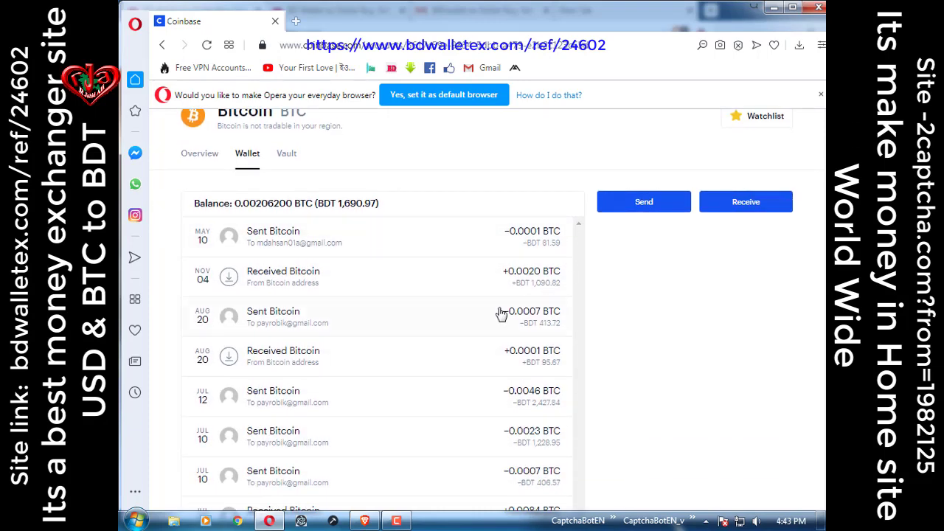
scroll(501, 314, up, 1)
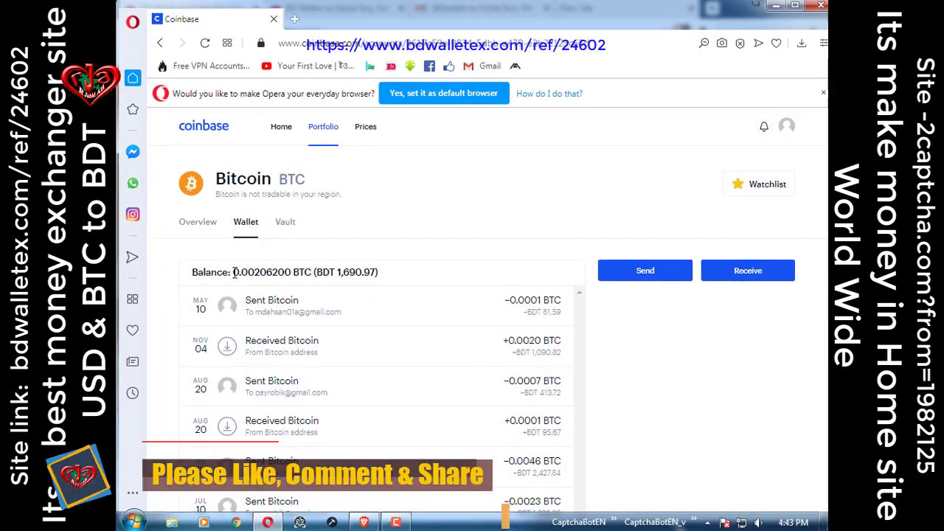
drag(233, 272, 325, 274)
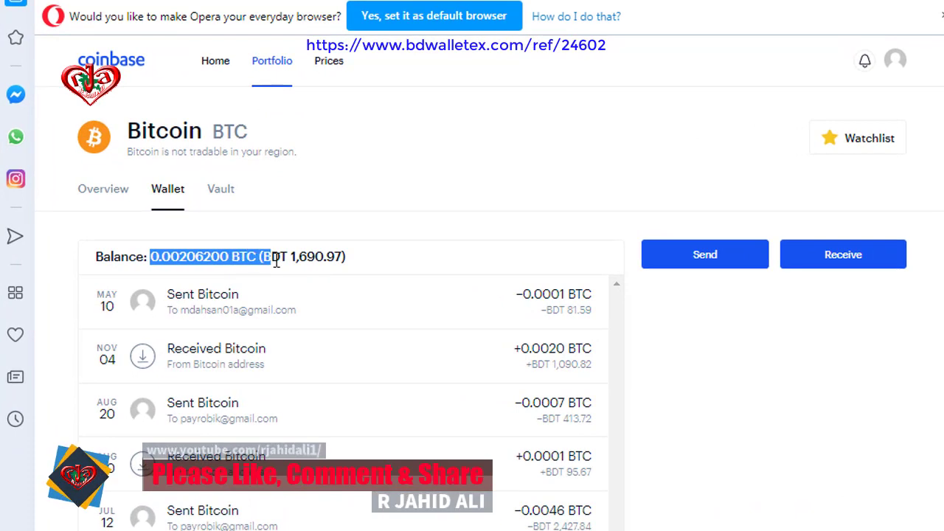
drag(276, 261, 358, 267)
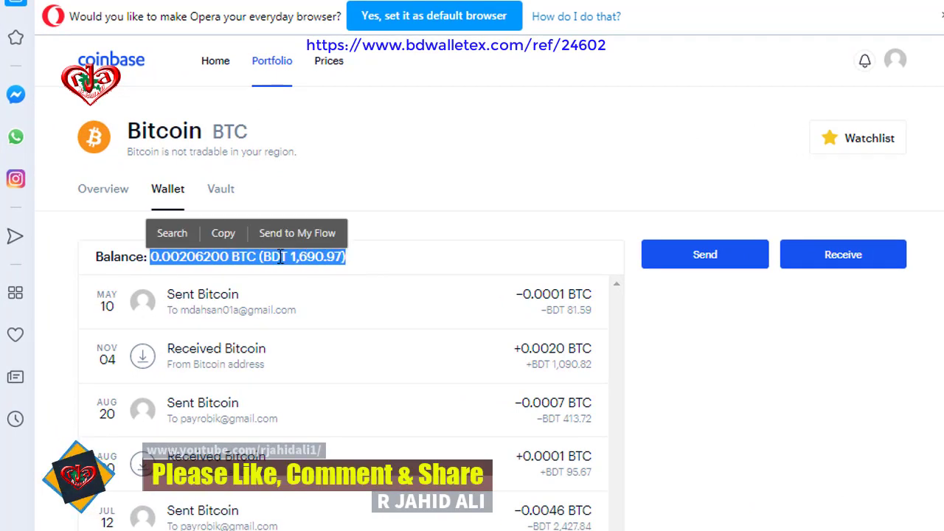
click(281, 257)
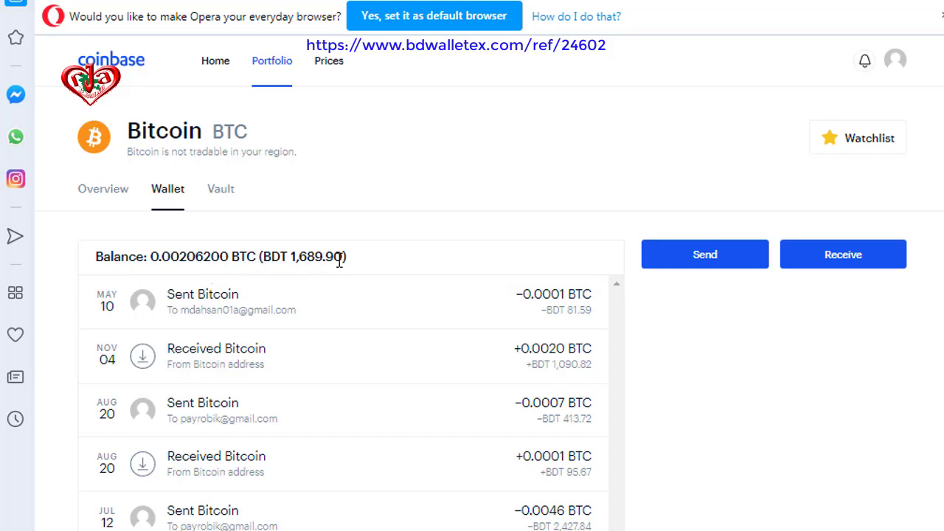
scroll(812, 432, down, 2)
scroll(812, 432, up, 2)
click(706, 259)
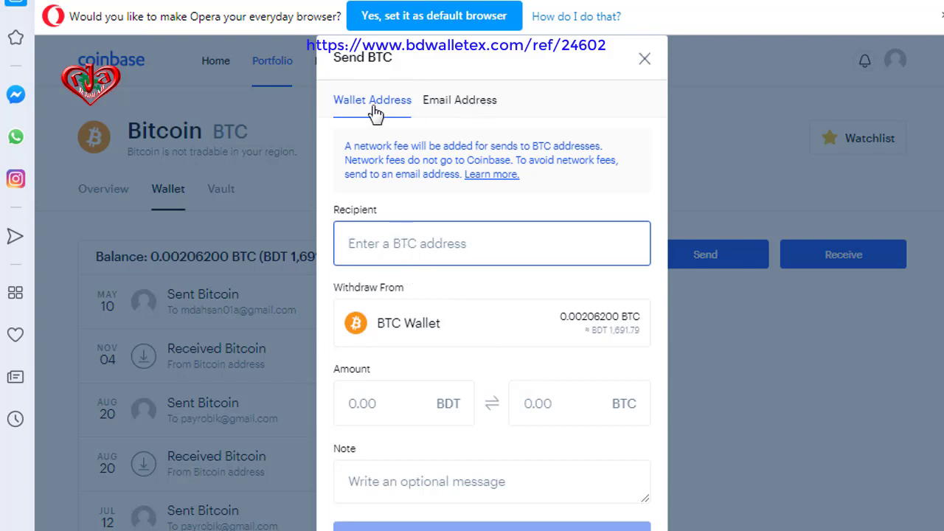
Switch Send BTC to Email Address and paste the exchange's Coinbase email as recipient
click(470, 107)
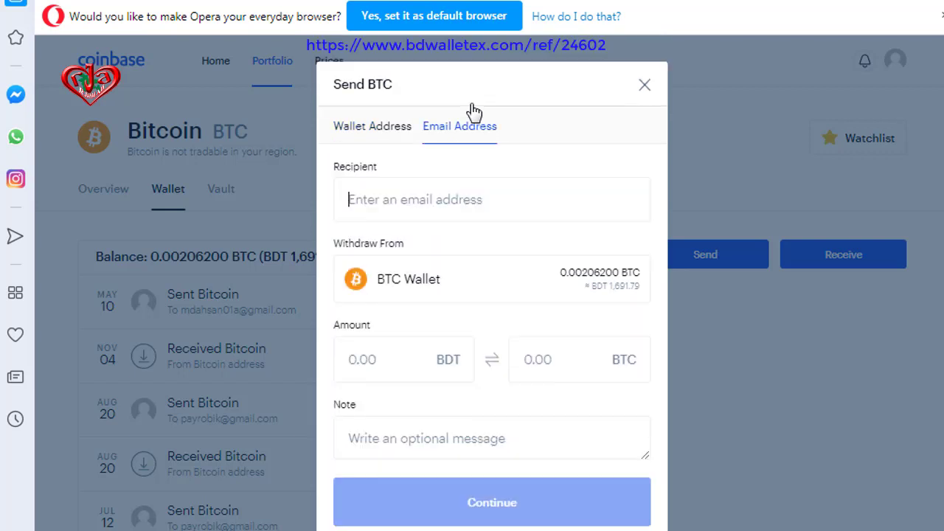
right_click(371, 207)
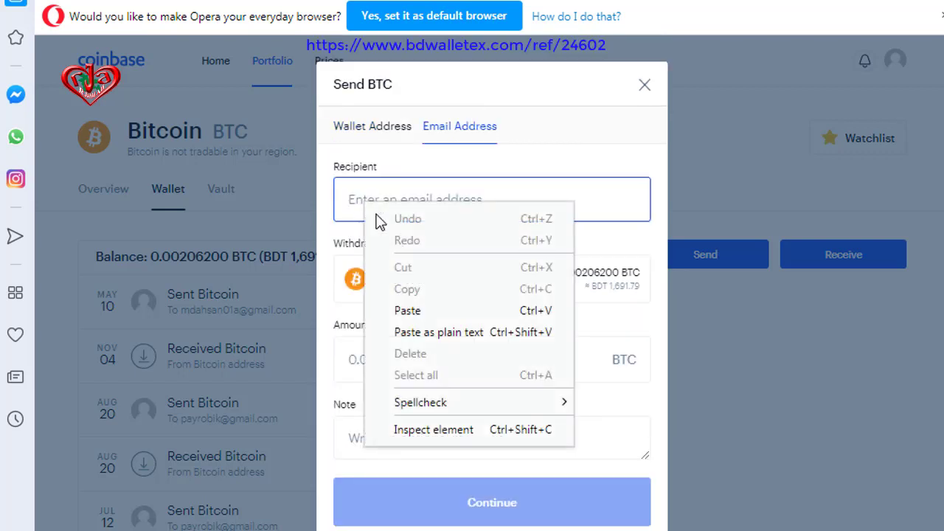
click(424, 313)
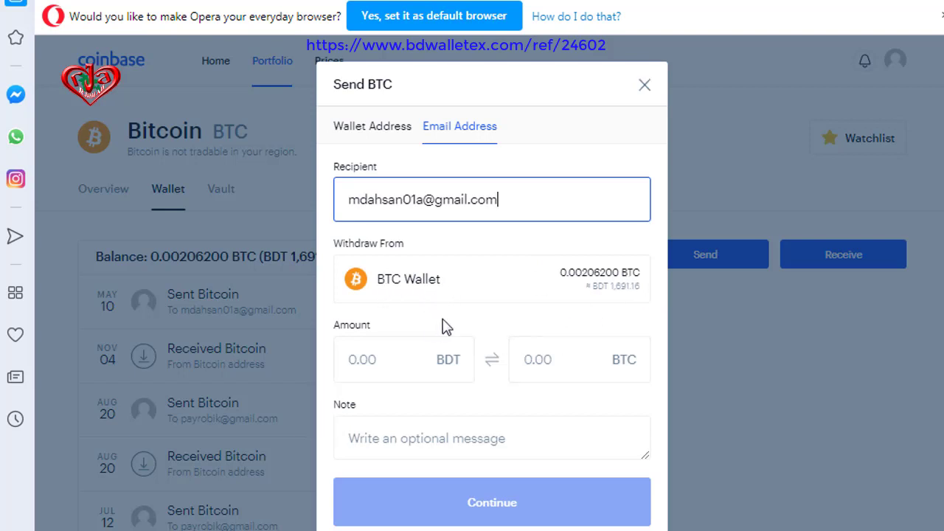
click(622, 362)
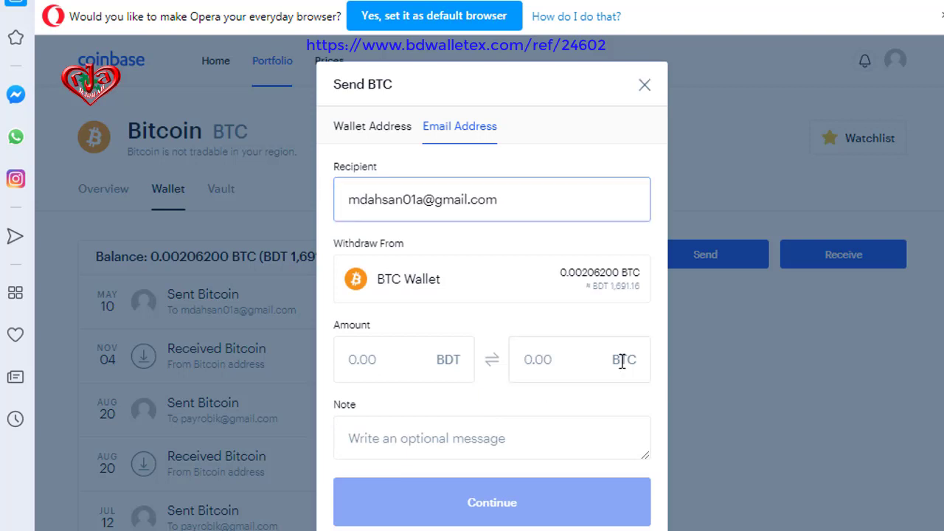
click(385, 363)
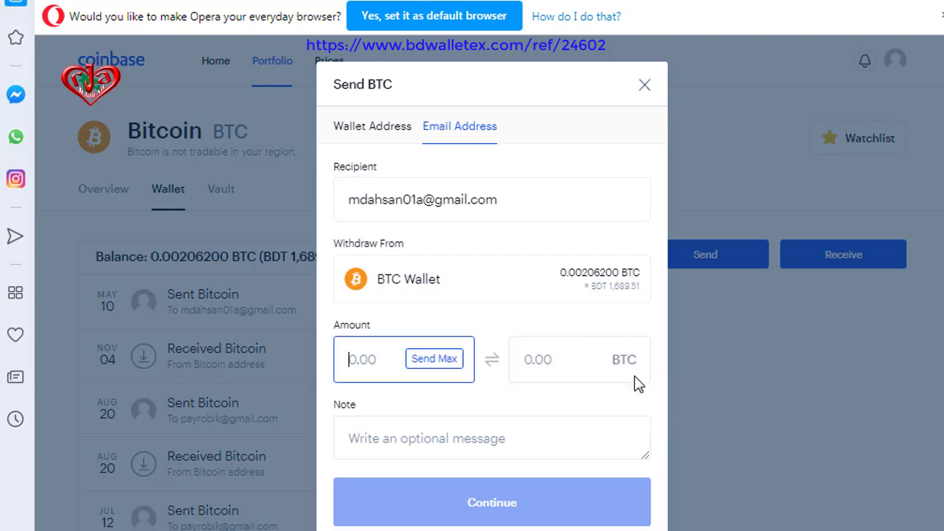
click(625, 358)
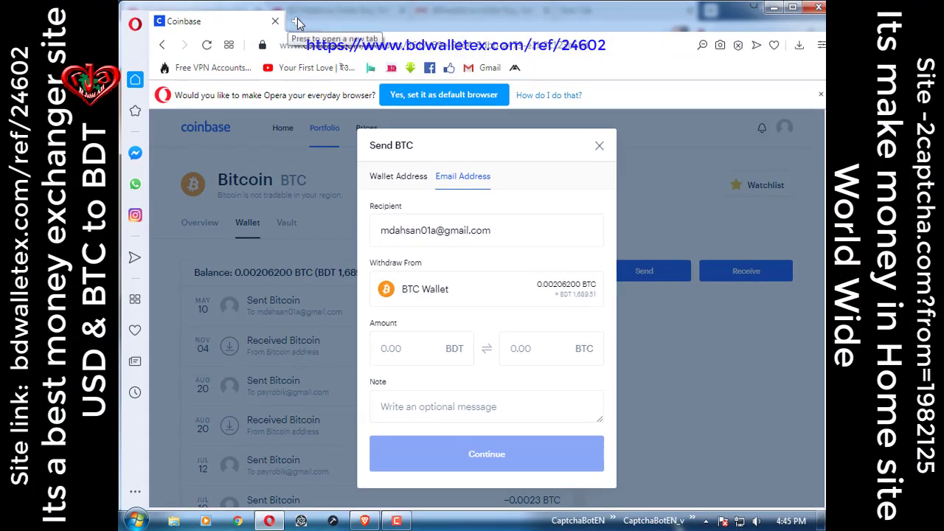
In a new tab, search Google for usd=btc, which shows 1 US dollar = 0.00010 Bitcoin
click(292, 22)
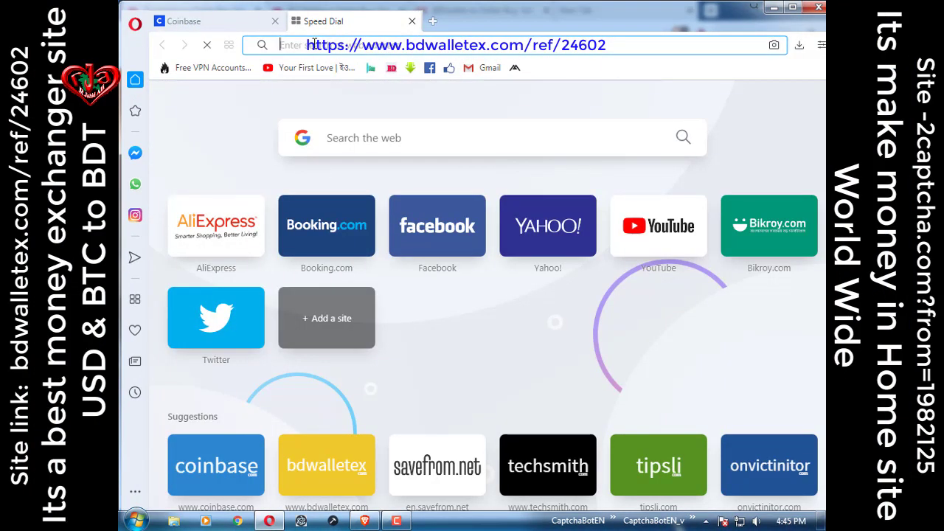
text(u)
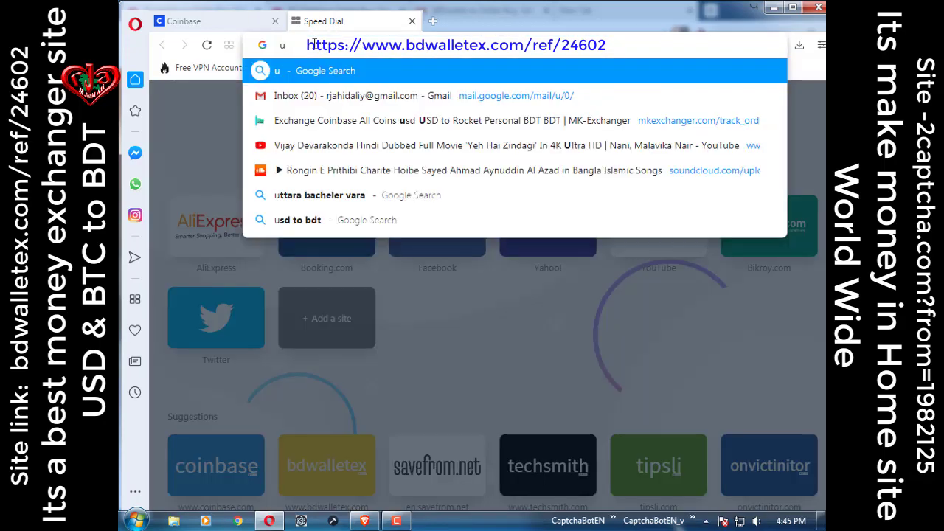
text(s)
text(d)
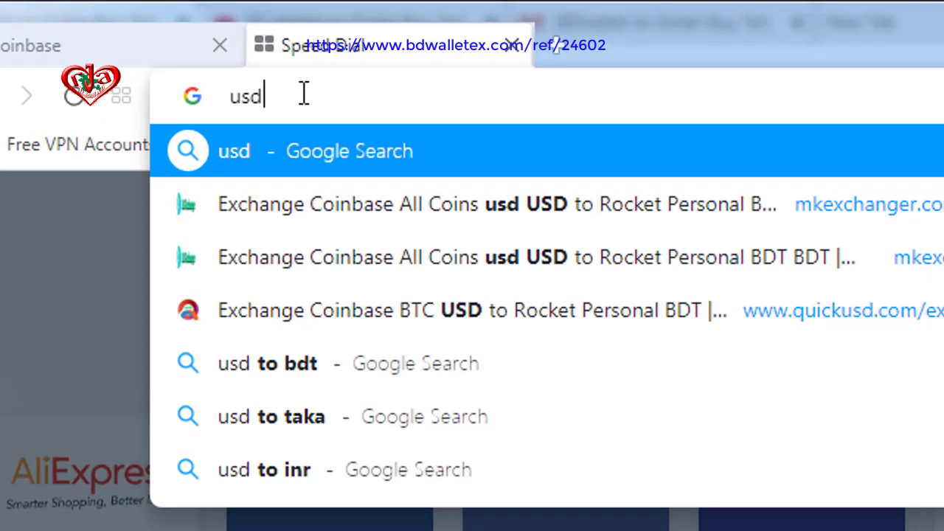
text(+)
key(BackSpace)
text(=bdt)
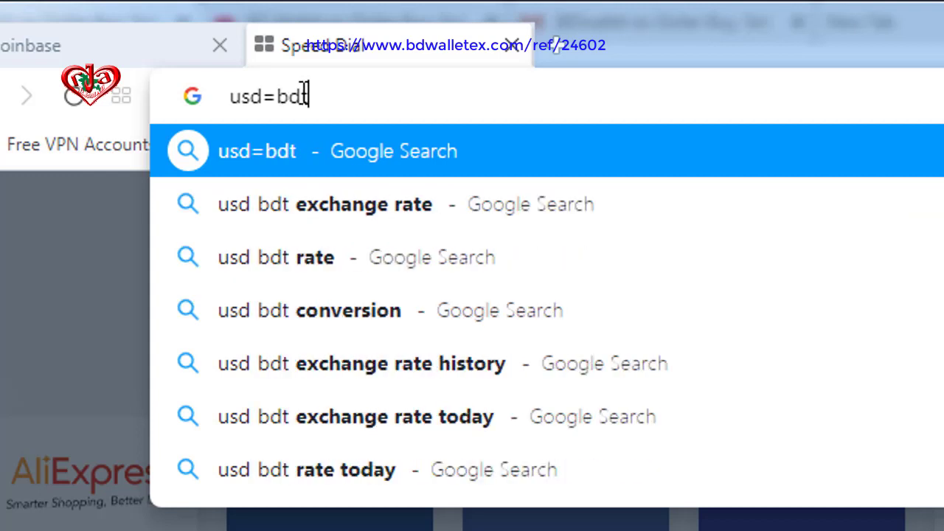
key(BackSpace)
key(BackSpace)
text(tc)
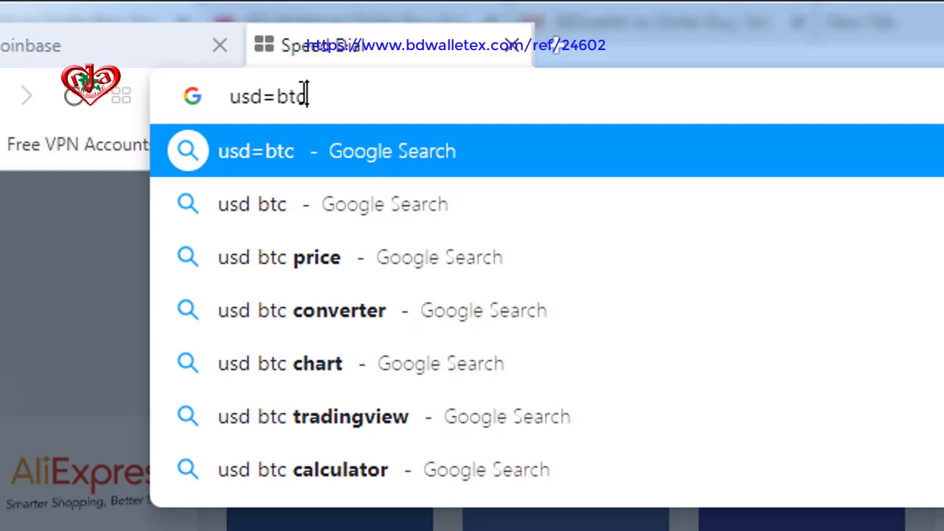
key(Return)
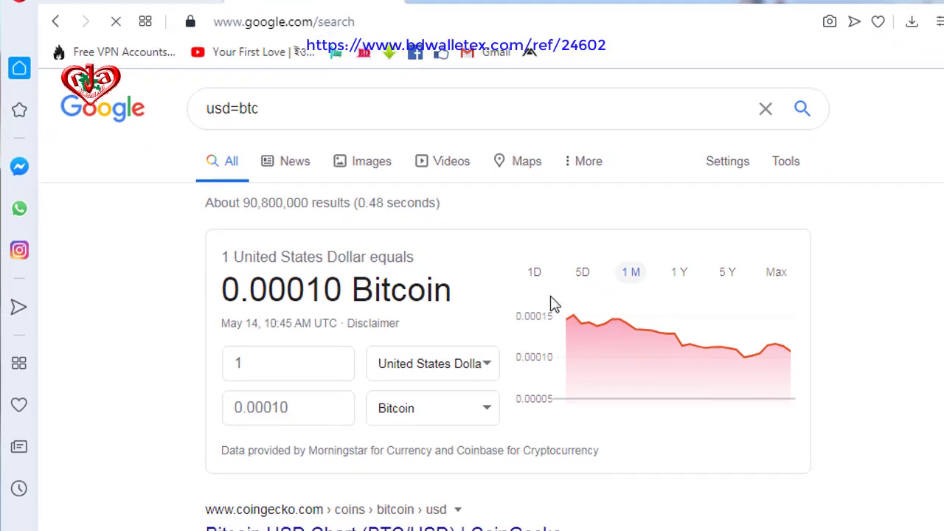
Copy the converted Bitcoin amount 0.00010 from the result field
scroll(415, 245, down, 3)
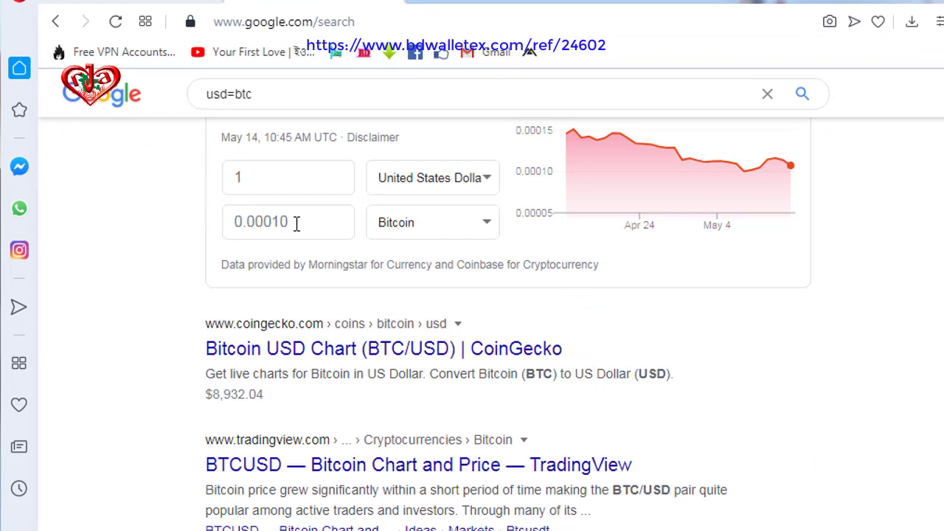
drag(295, 223, 236, 232)
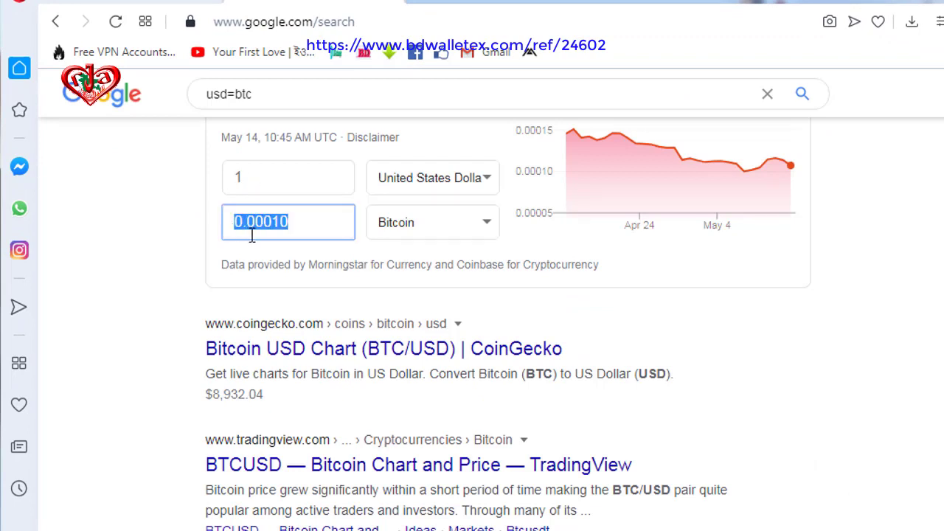
right_click(260, 222)
click(309, 259)
Replace the 1 in the top amount box with the pasted 0.00010
click(248, 177)
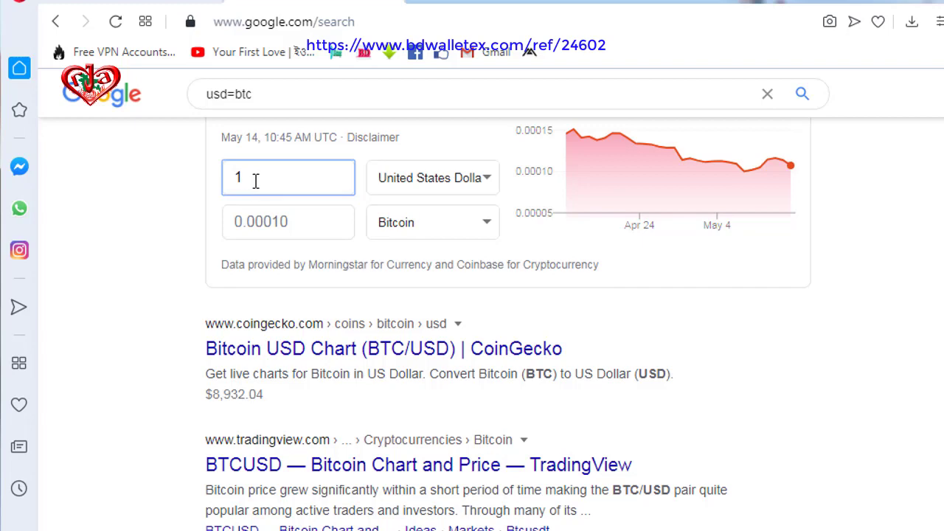
drag(296, 217, 224, 229)
drag(262, 188, 208, 200)
right_click(250, 182)
click(274, 253)
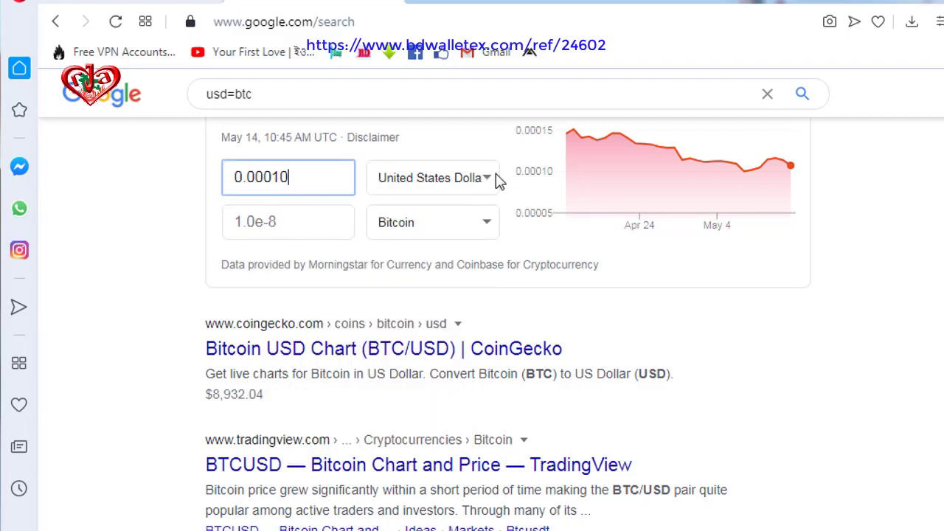
Open the top currency dropdown and scroll the list to find Bitcoin
click(472, 186)
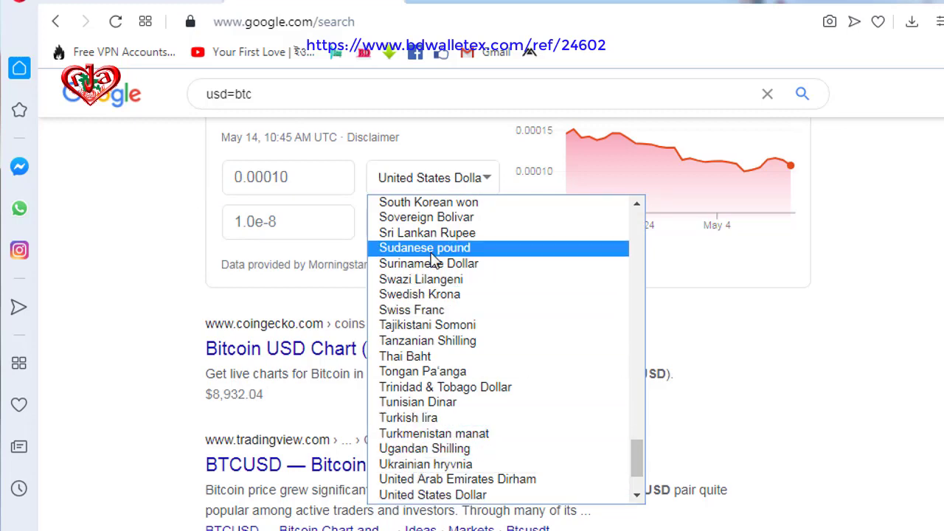
scroll(434, 264, up, 1)
scroll(434, 264, down, 2)
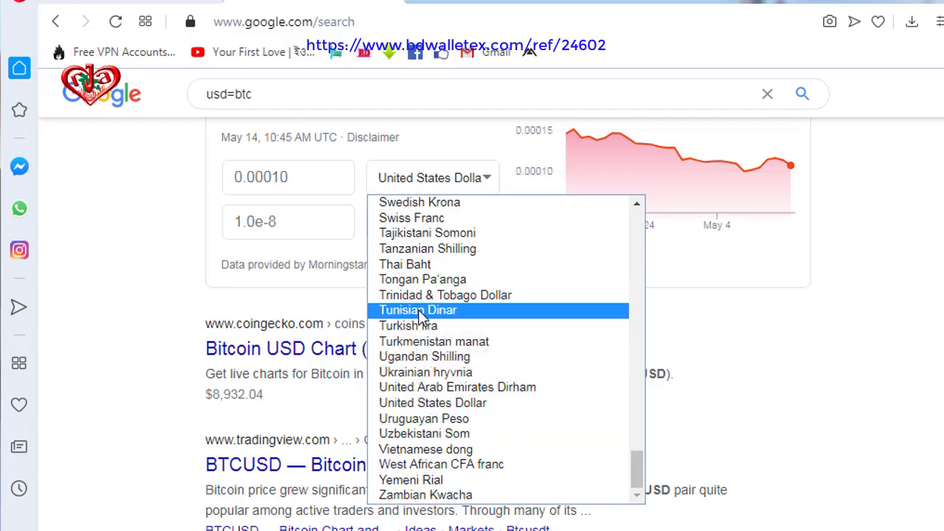
scroll(420, 315, up, 7)
scroll(420, 315, up, 10)
scroll(420, 315, up, 5)
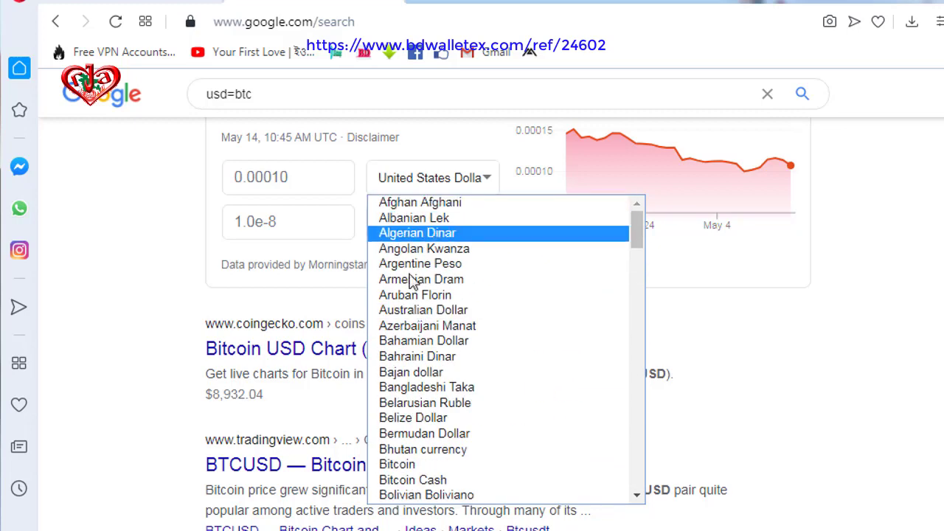
Make Bitcoin the source currency and convert it into Bangladeshi Taka
click(413, 463)
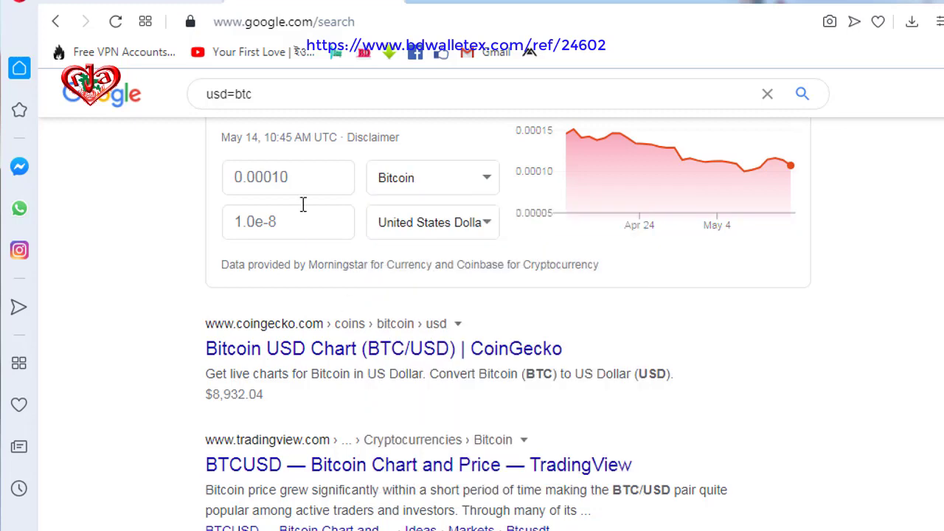
click(480, 269)
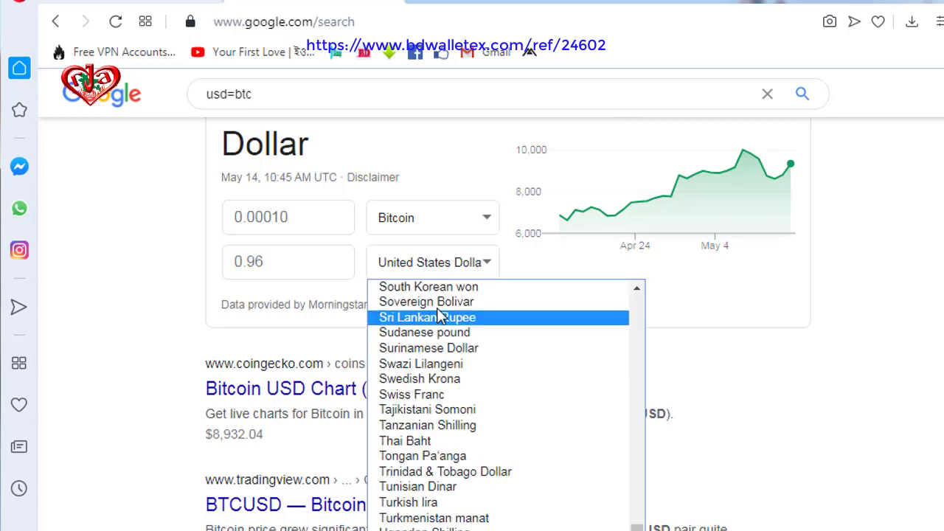
scroll(439, 424, down, 2)
scroll(440, 426, up, 15)
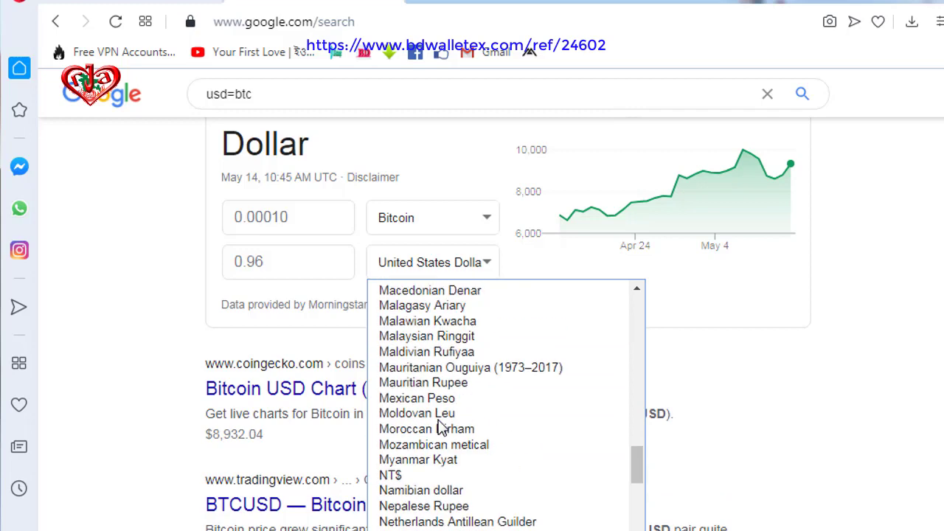
scroll(379, 352, up, 7)
scroll(404, 302, up, 8)
scroll(402, 317, up, 3)
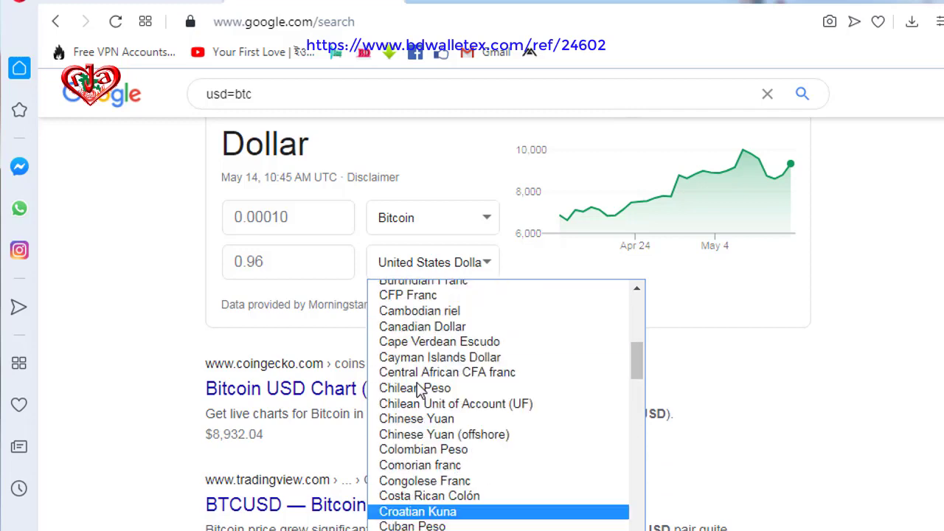
scroll(421, 302, up, 10)
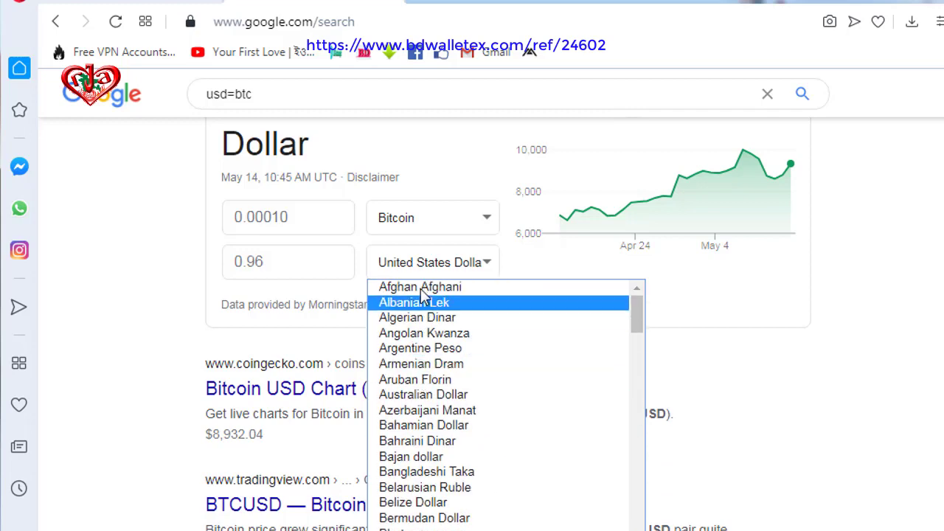
click(427, 472)
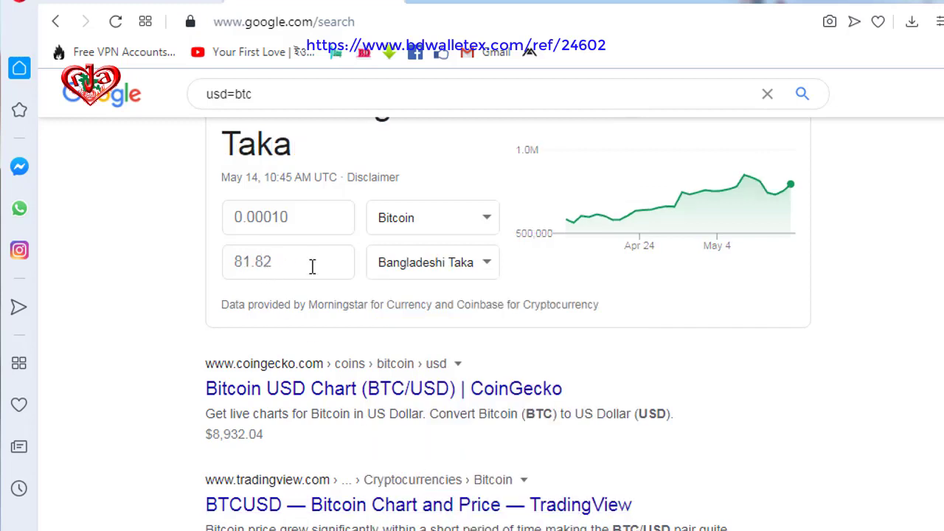
Change the Bitcoin amount's last digit to 1 and switch the result to United States Dollar
drag(281, 219, 306, 217)
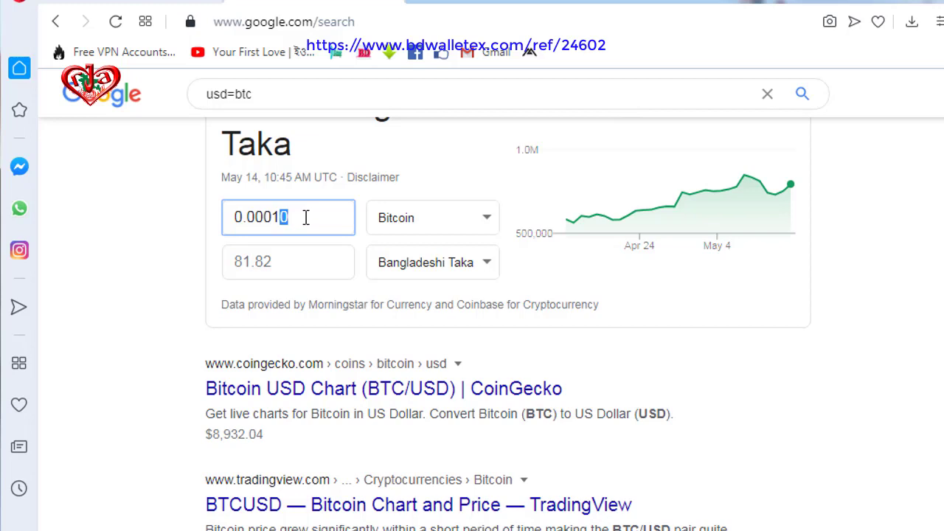
text(1)
click(433, 263)
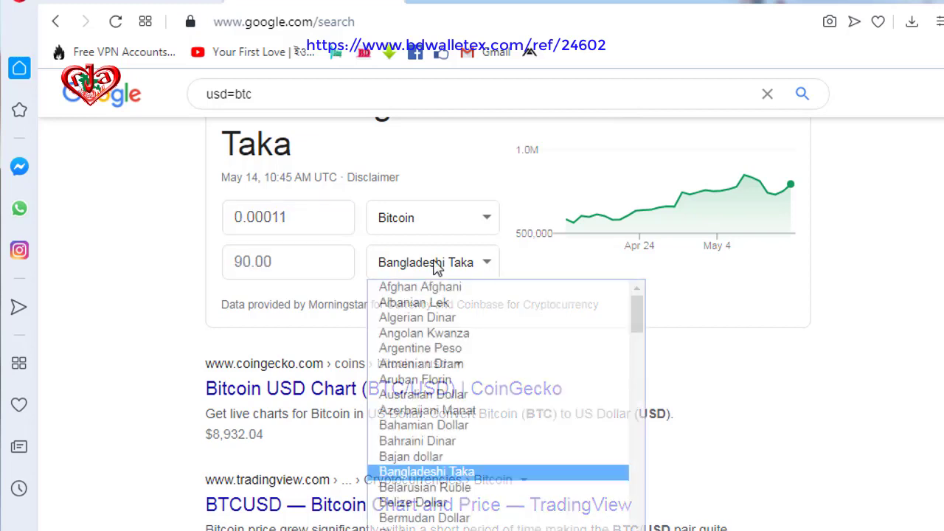
scroll(501, 443, down, 1)
scroll(502, 442, down, 8)
scroll(501, 442, down, 15)
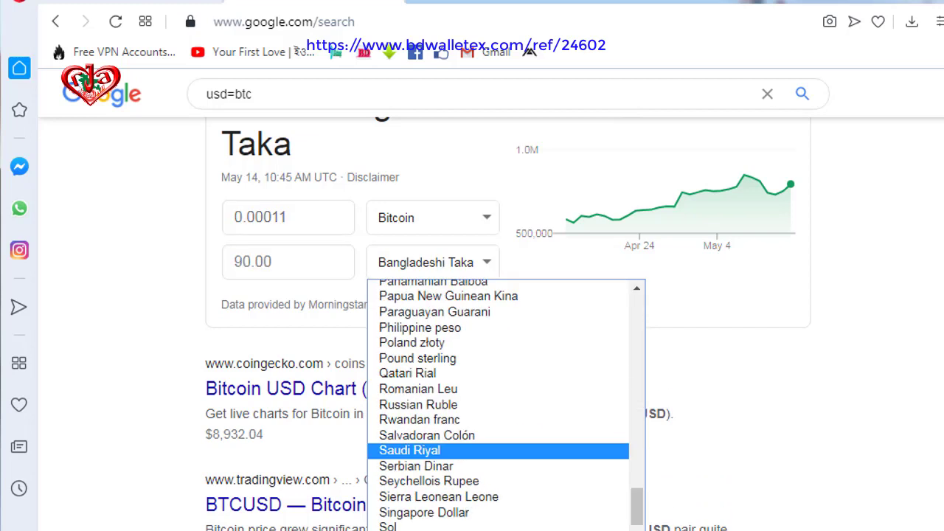
scroll(502, 442, down, 6)
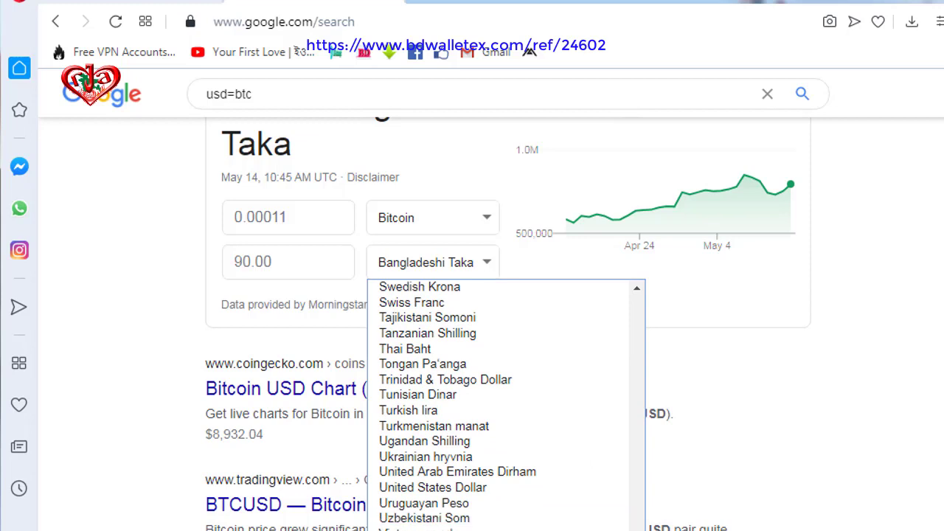
click(434, 492)
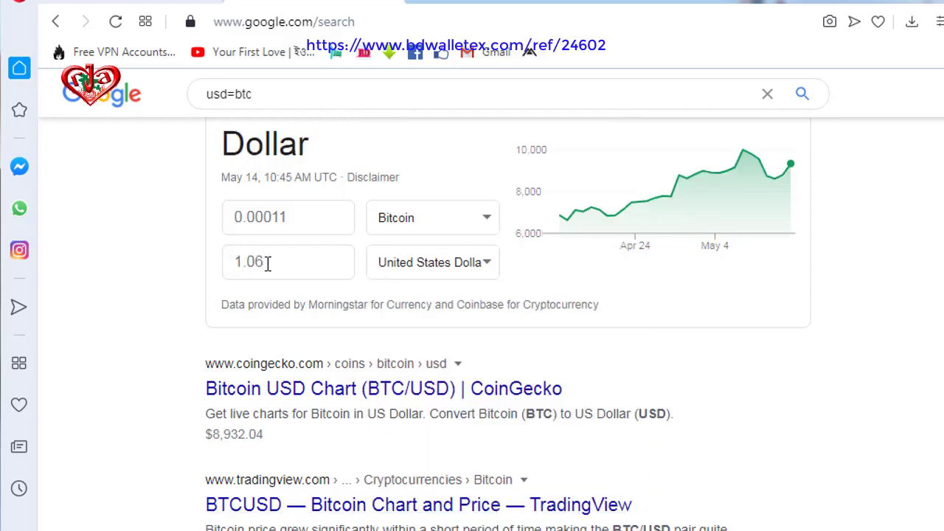
Set the Bitcoin amount to 0.00010 (0.96 USD), copy it, and return to the Coinbase tab
scroll(286, 213, down, 1)
click(286, 207)
key(BackSpace)
text(0)
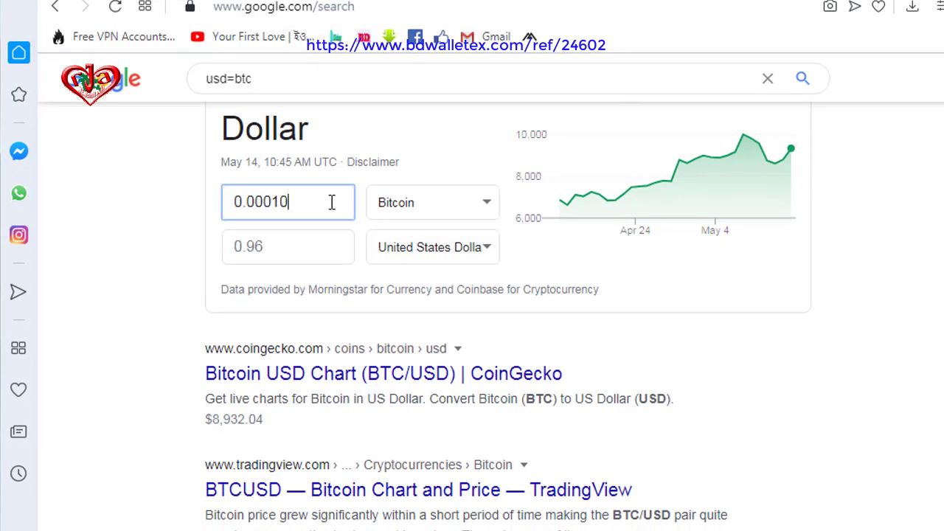
drag(302, 202, 225, 215)
right_click(272, 208)
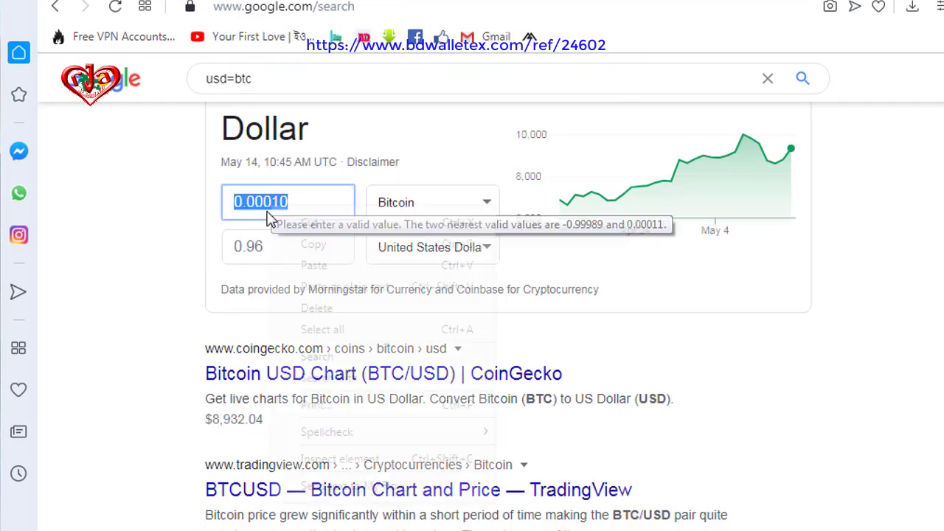
click(310, 246)
right_click(278, 204)
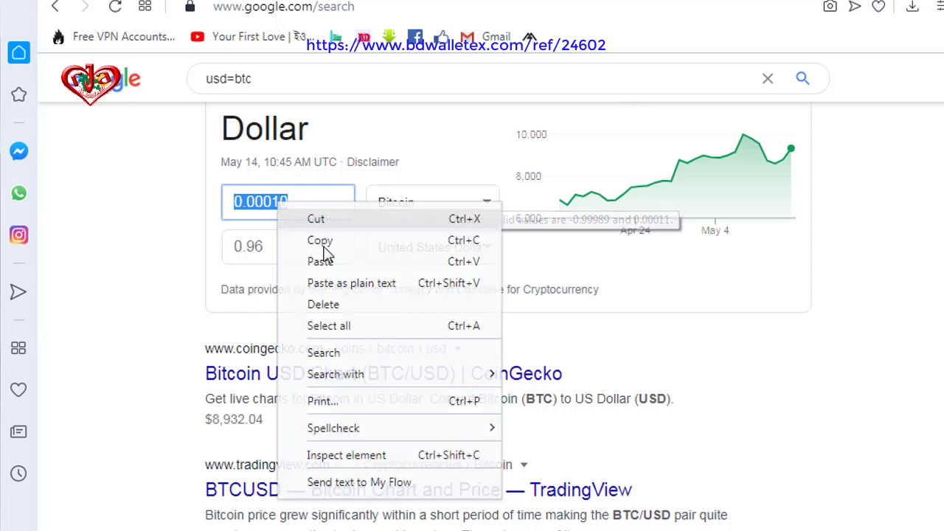
click(326, 247)
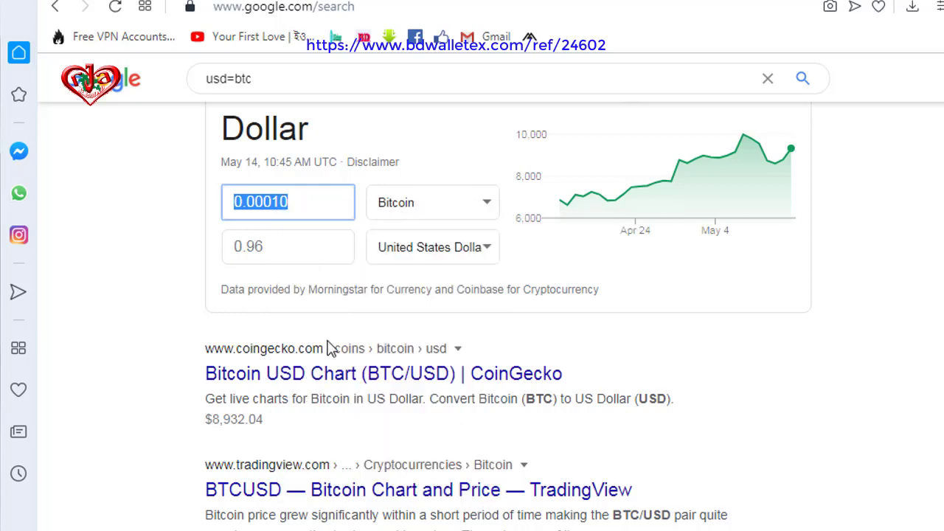
click(193, 0)
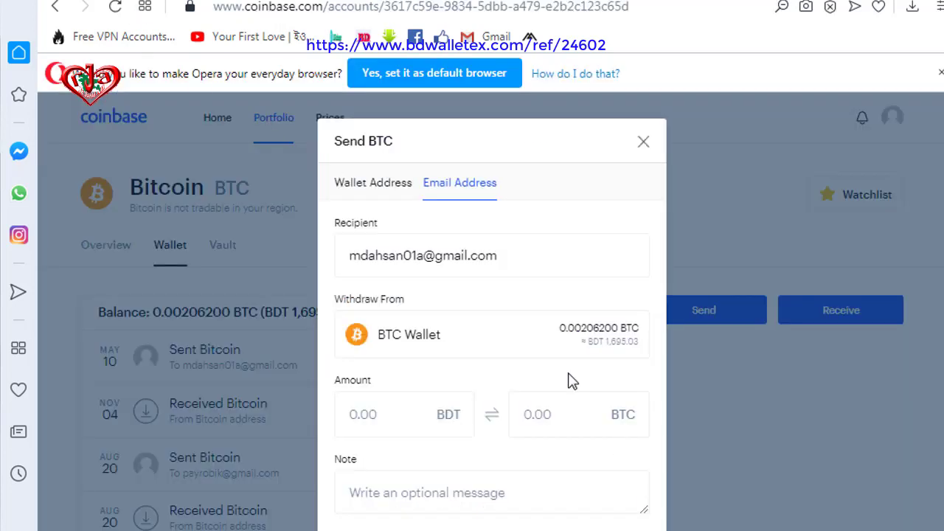
Enter 0.00010 BTC as the amount to send
double_click(597, 329)
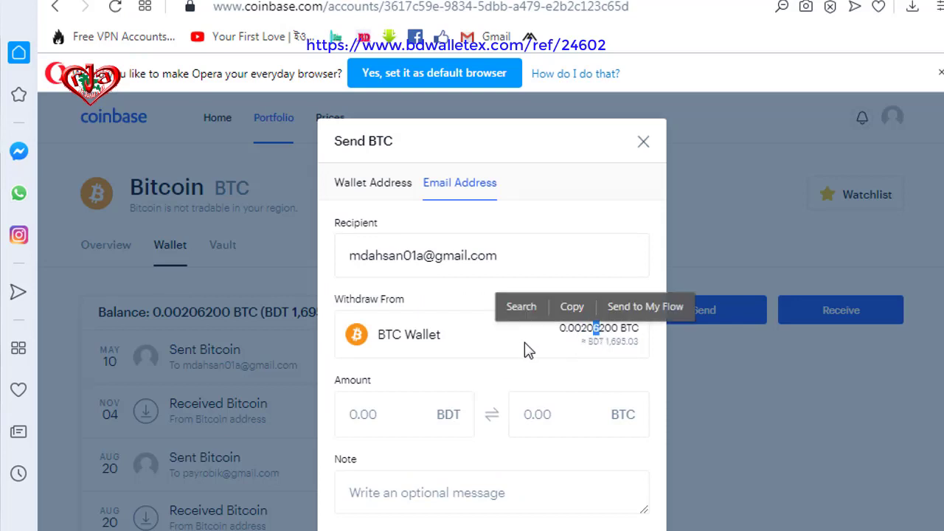
click(527, 348)
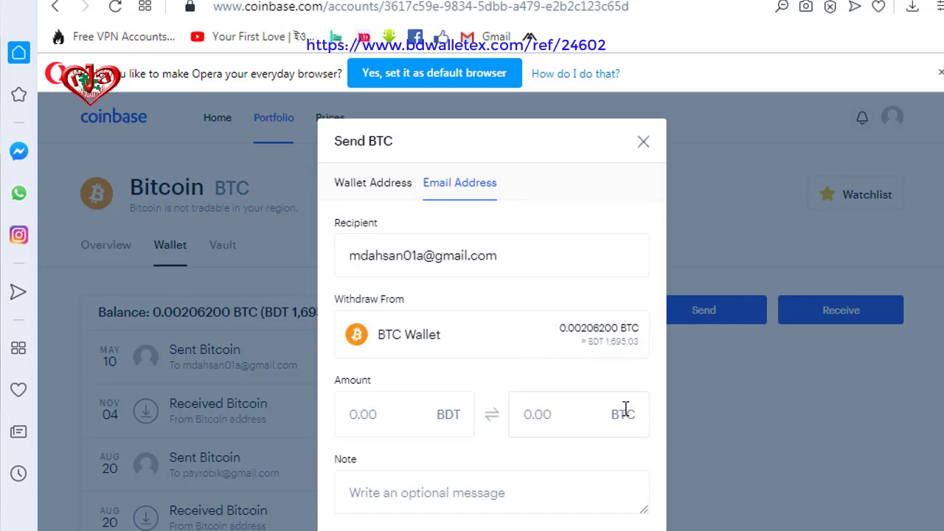
click(572, 416)
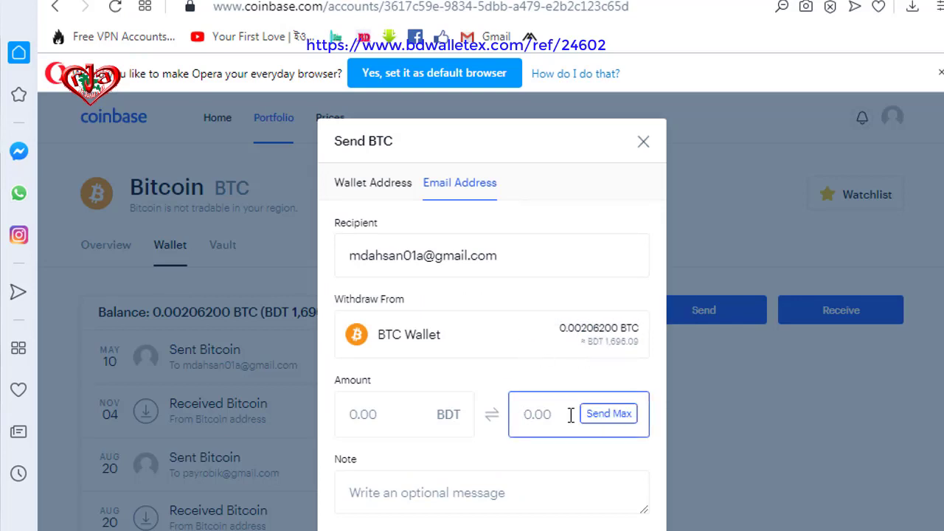
text(0.00010)
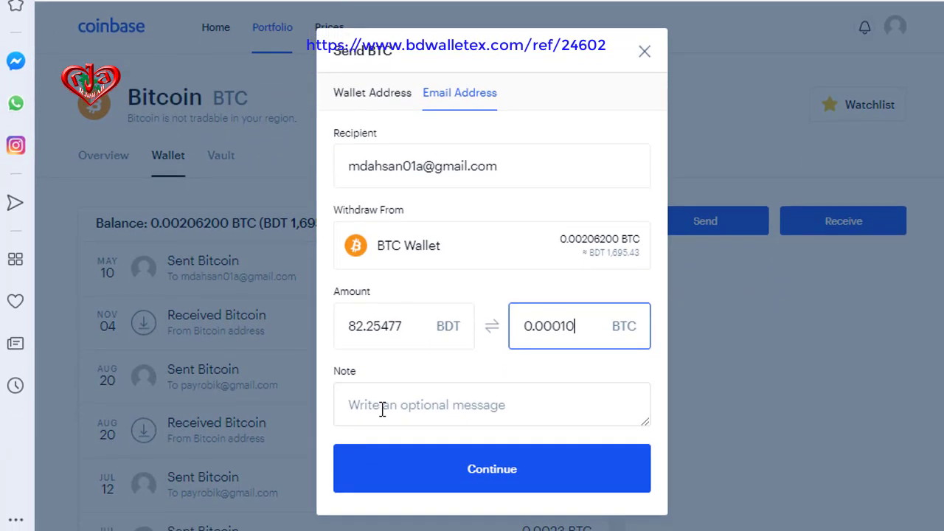
Add a note asking for payment into the user's DBBL account number
click(382, 410)
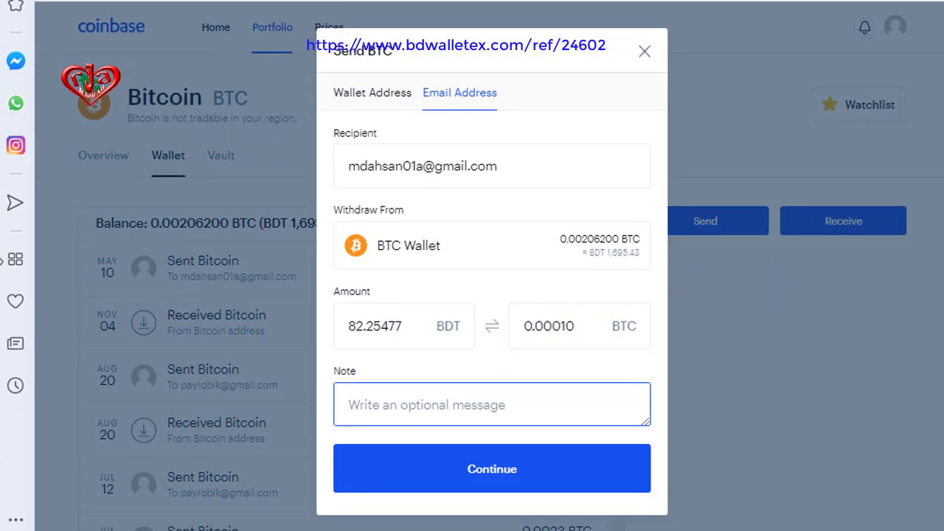
text(Pleases Send t)
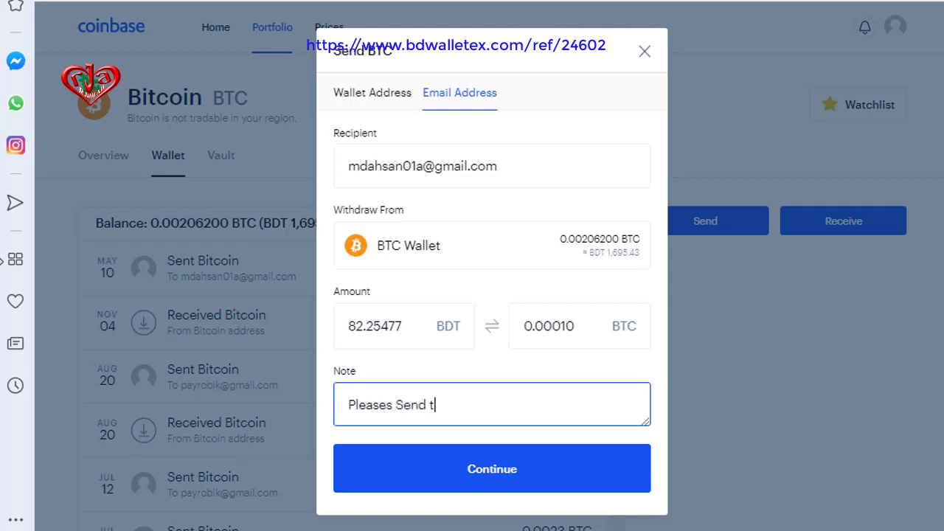
text(amount in My)
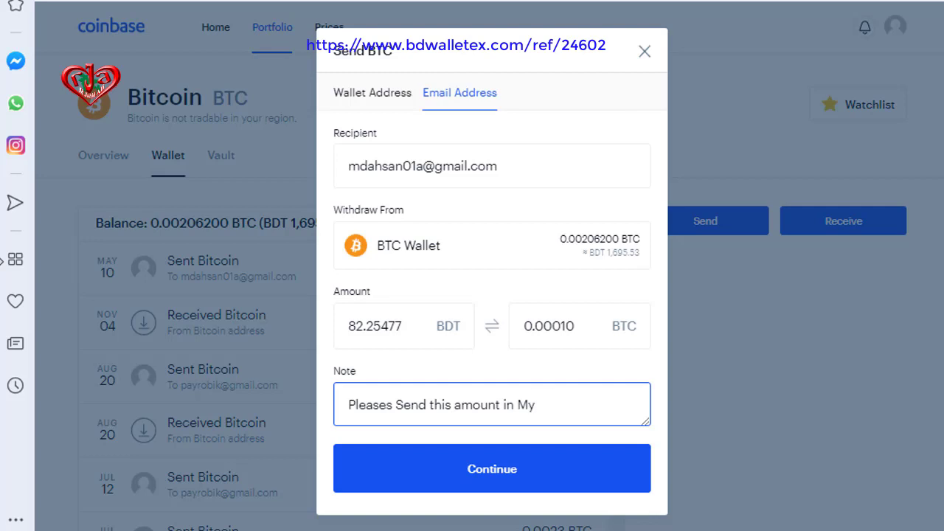
text(DBBL Acc)
text(ouont)
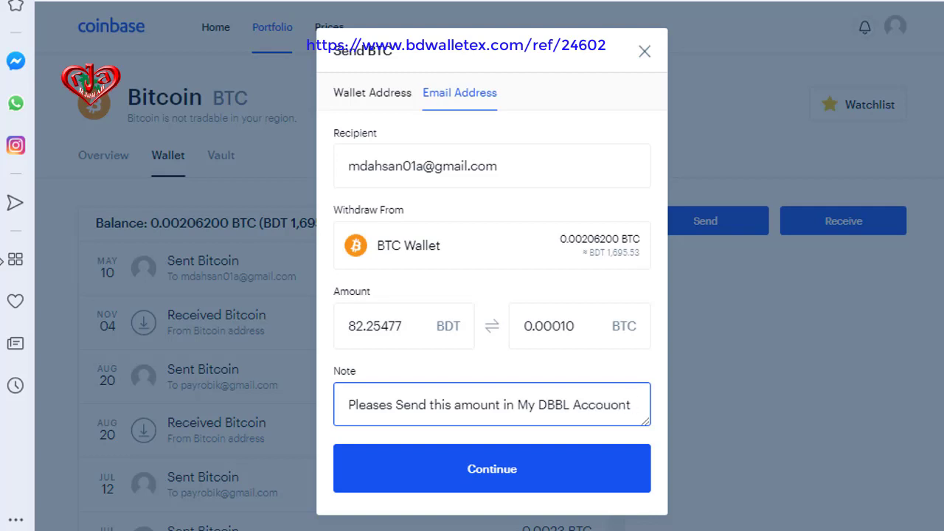
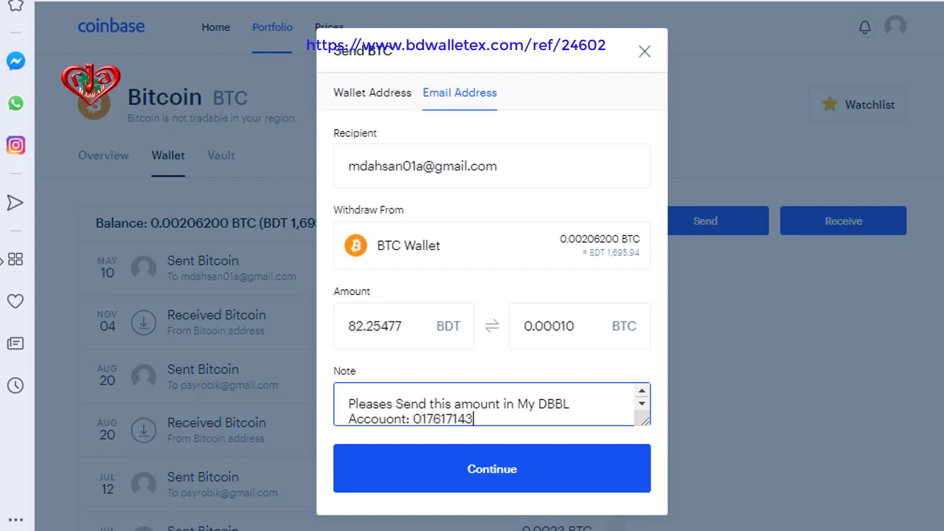
click(484, 419)
drag(359, 167, 512, 169)
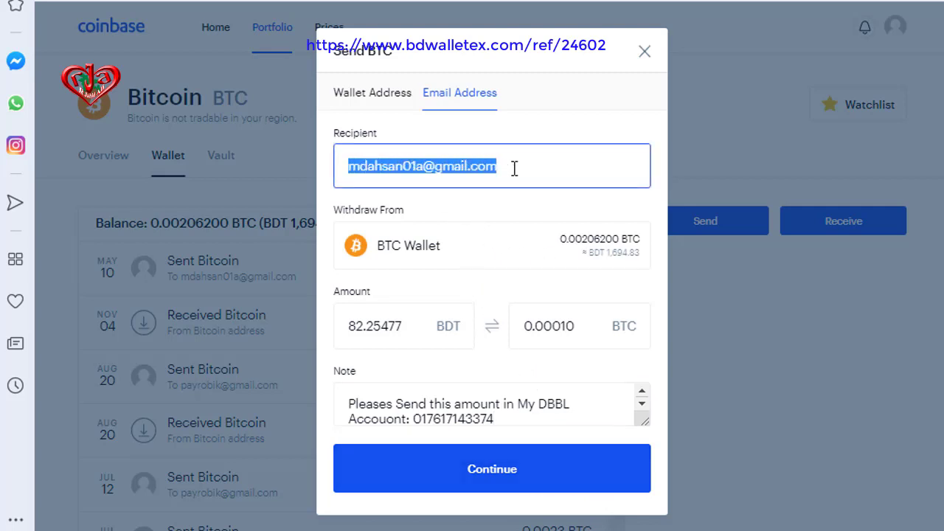
right_click(440, 170)
click(484, 209)
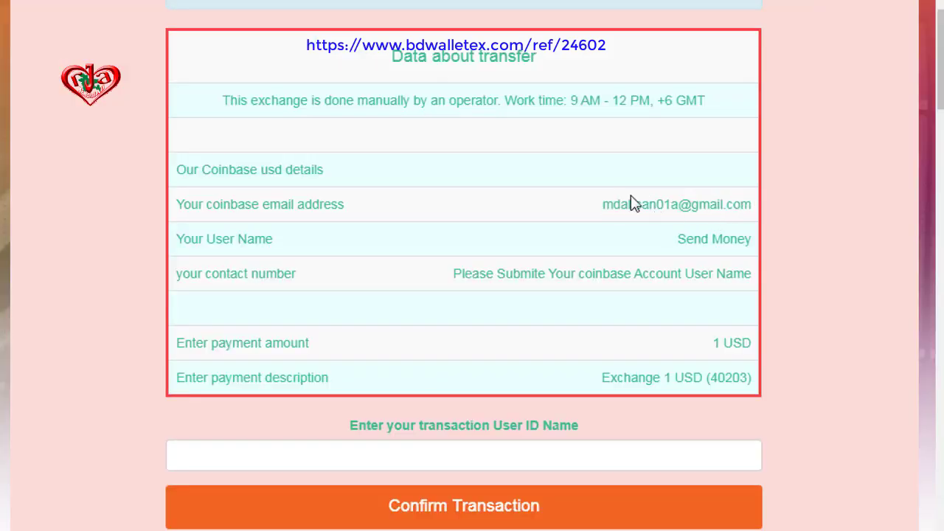
drag(612, 204, 709, 204)
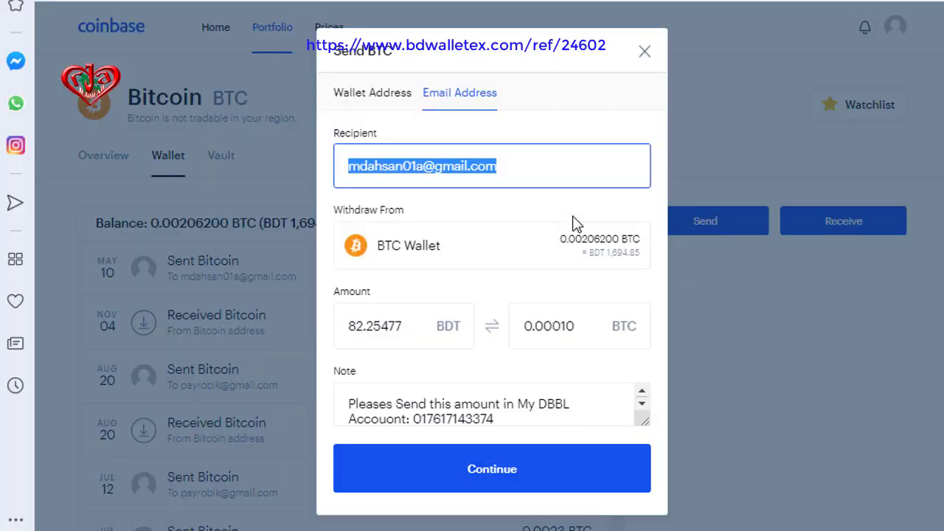
scroll(491, 389, down, 1)
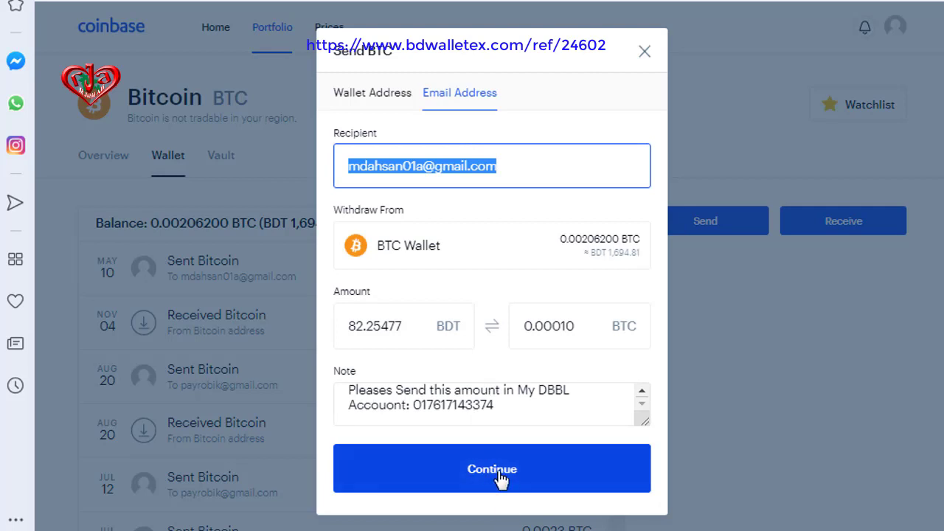
Continue to the Confirm BTC Send summary, check the BDT 82.25 total, and confirm sending 0.0001 BTC
click(500, 477)
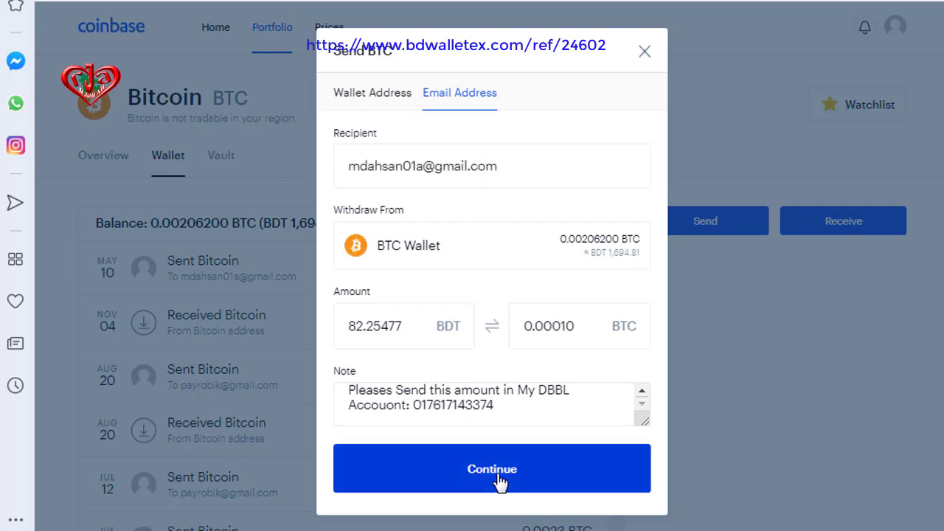
click(500, 478)
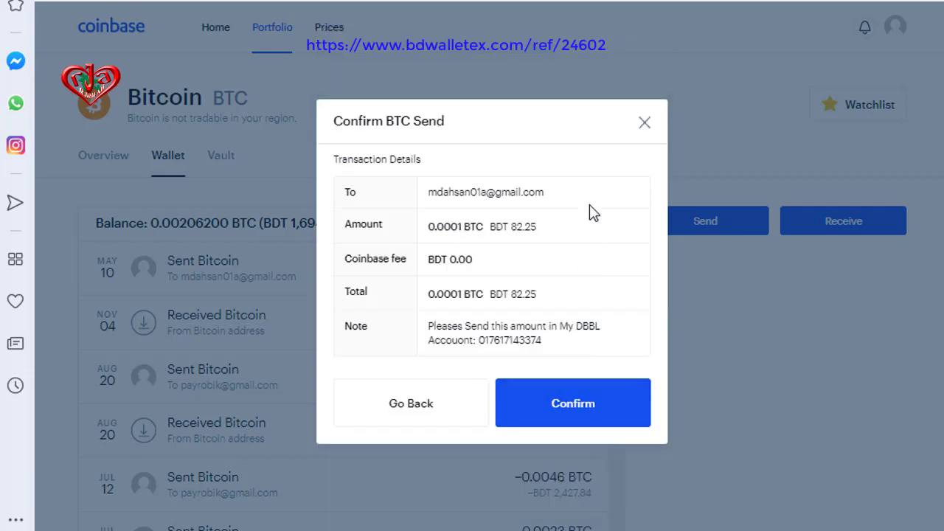
drag(508, 298, 544, 300)
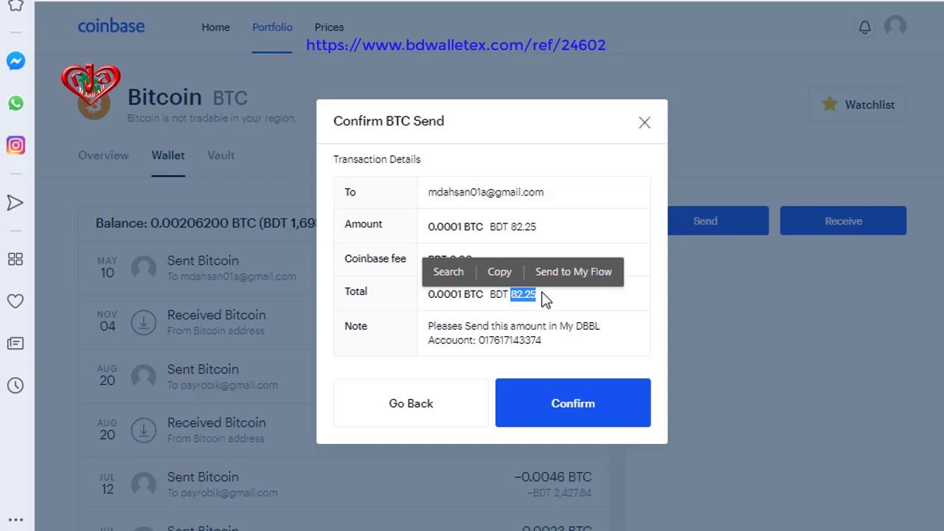
click(491, 309)
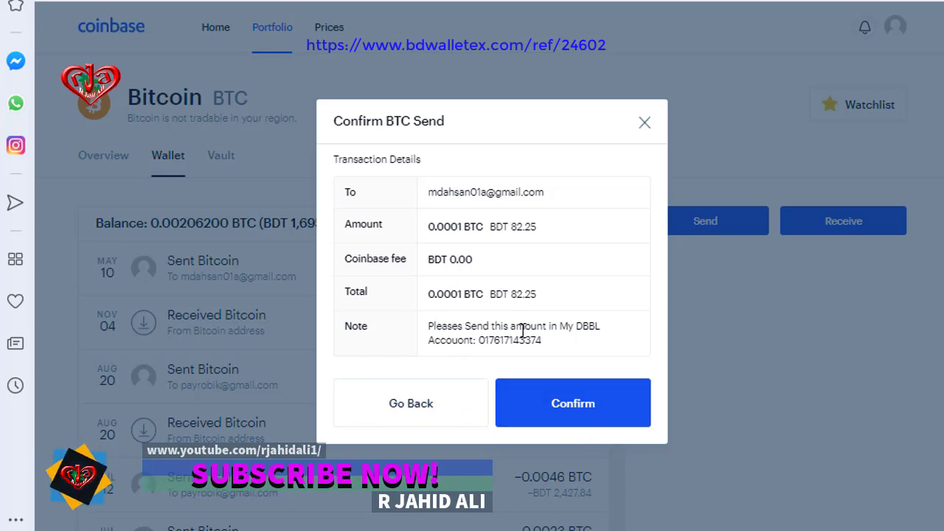
click(579, 412)
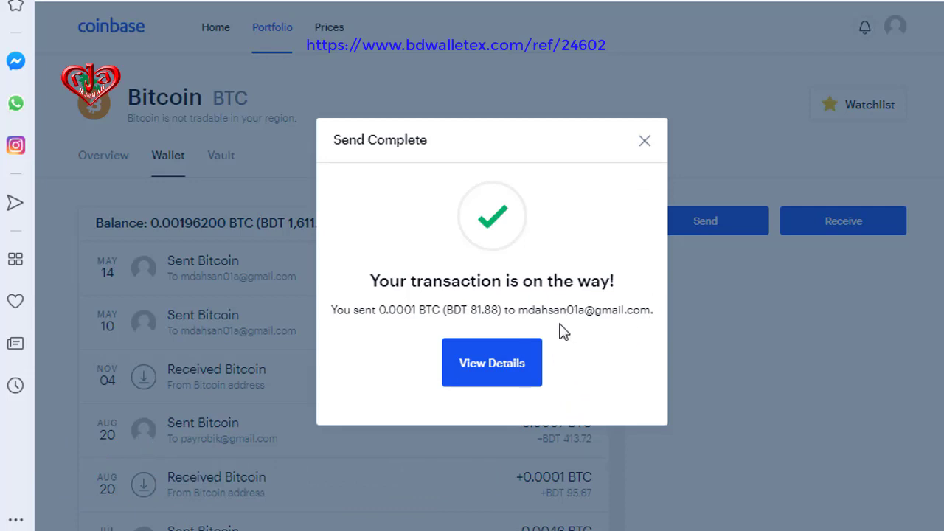
View the sent transaction's details, then check the User ID field on the BDwalletex order page
click(491, 374)
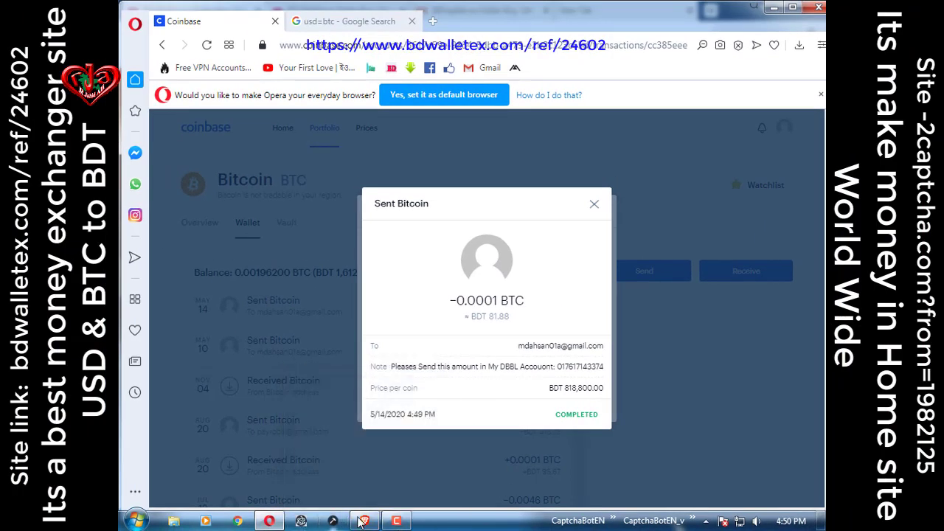
click(364, 521)
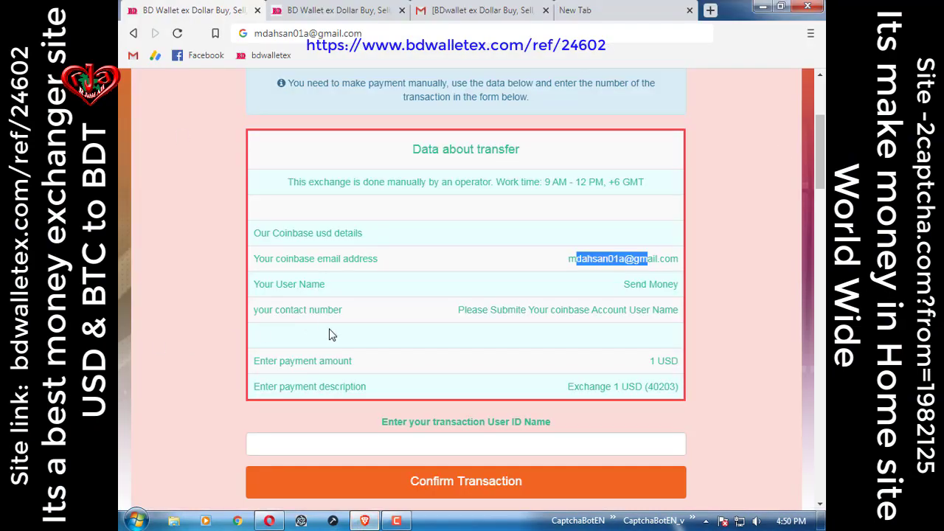
scroll(357, 334, up, 2)
scroll(357, 334, down, 2)
scroll(453, 330, down, 2)
click(411, 308)
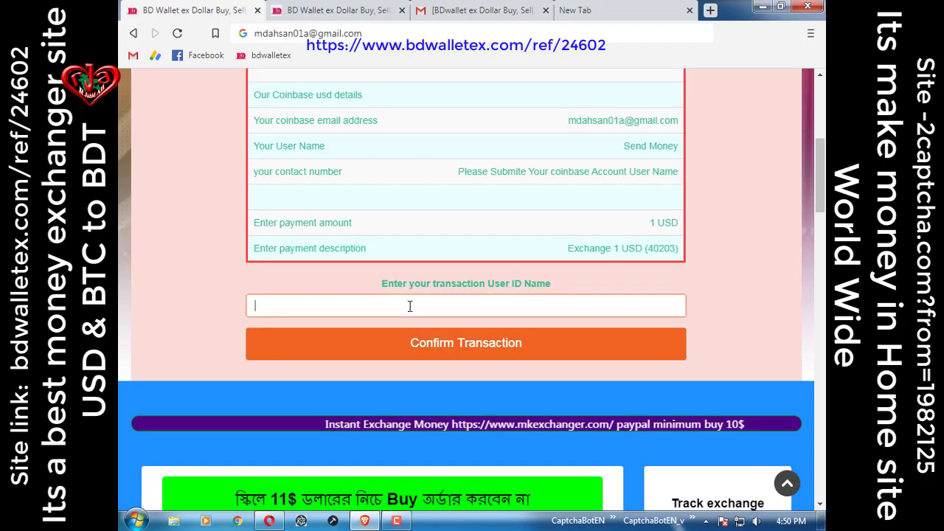
Back in Coinbase, close the Sent Bitcoin and Send Complete dialogs
click(269, 521)
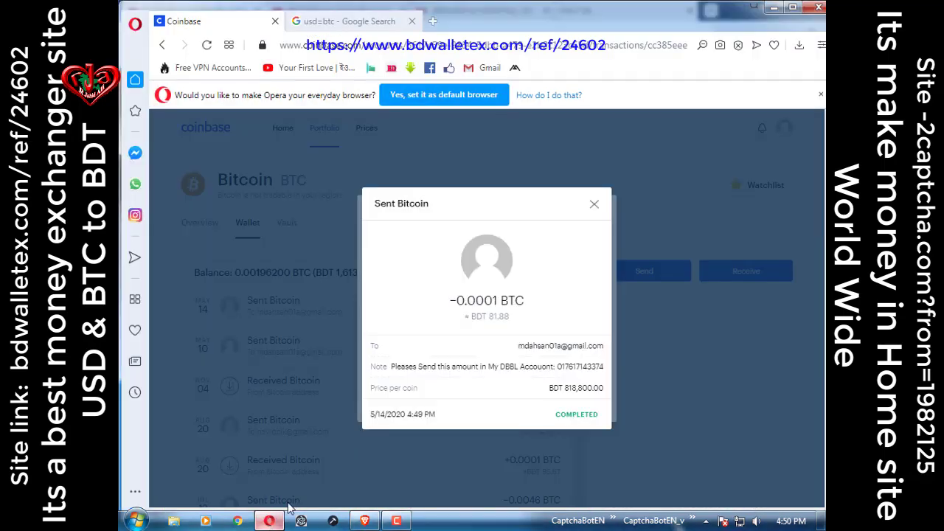
click(594, 203)
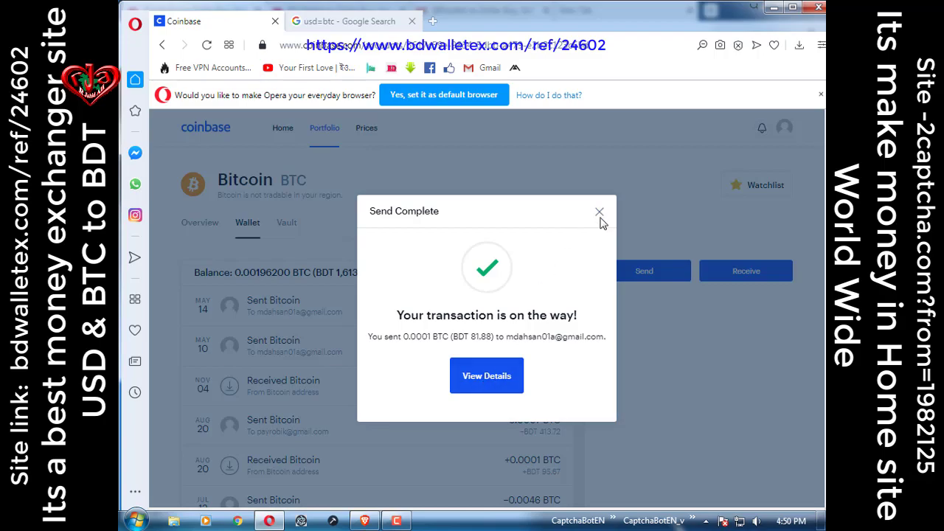
click(599, 213)
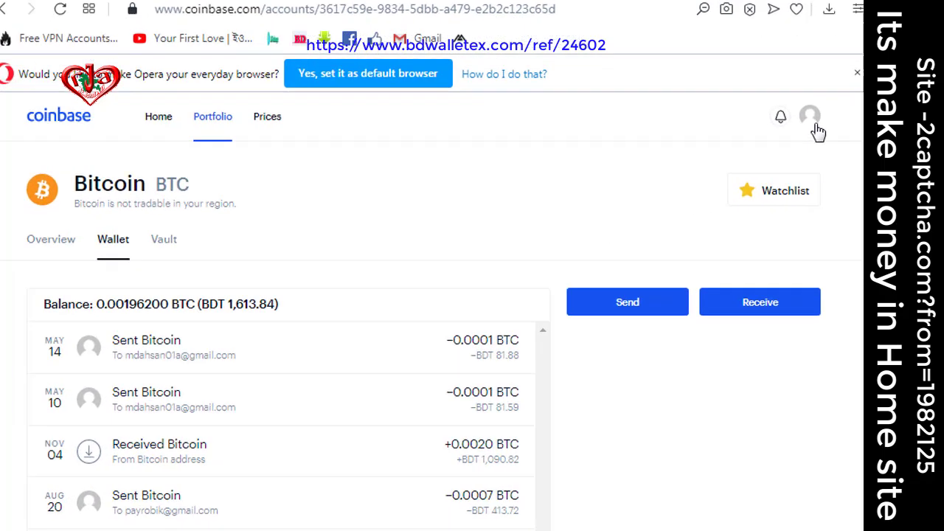
Copy the account holder's name and e-mail from the profile menu, then open the May 14 Sent Bitcoin details
click(815, 126)
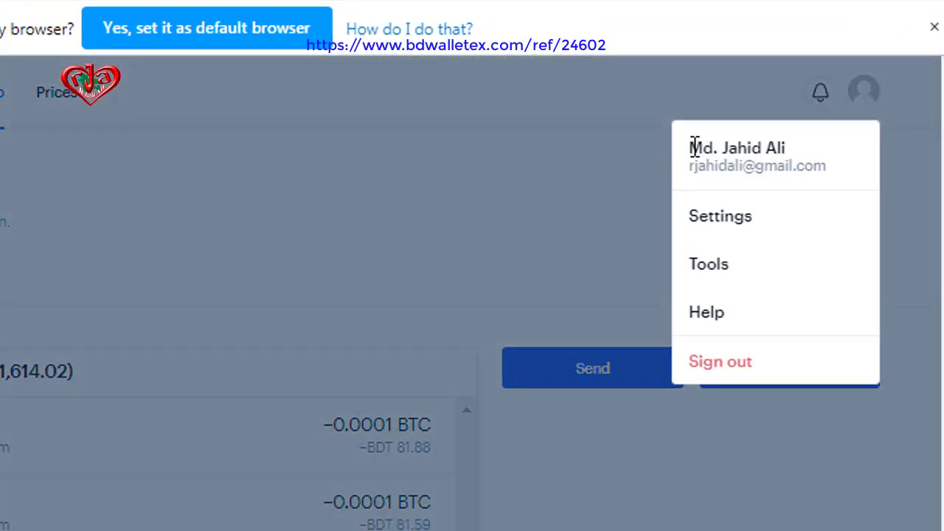
mouse_move(694, 146)
mouse_down()
mouse_move(846, 175)
mouse_move(797, 154)
mouse_move(839, 179)
mouse_up()
click(716, 125)
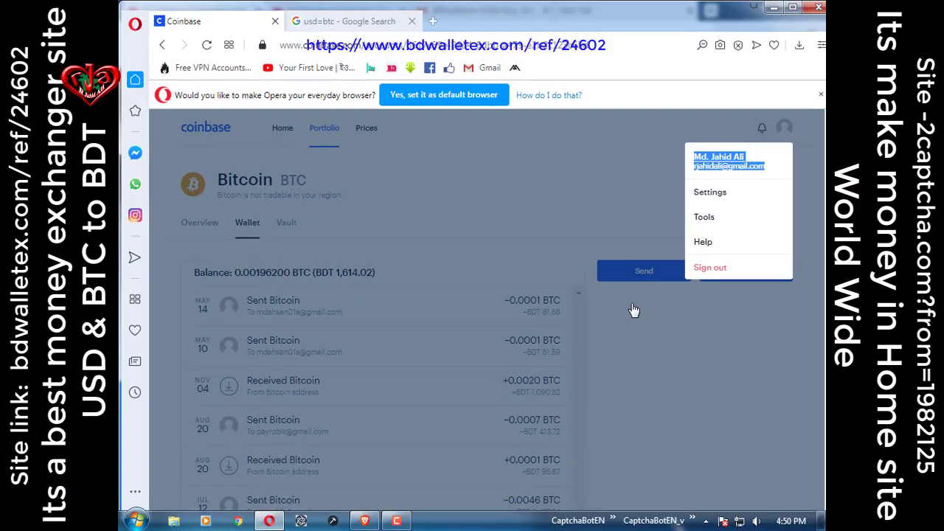
click(264, 311)
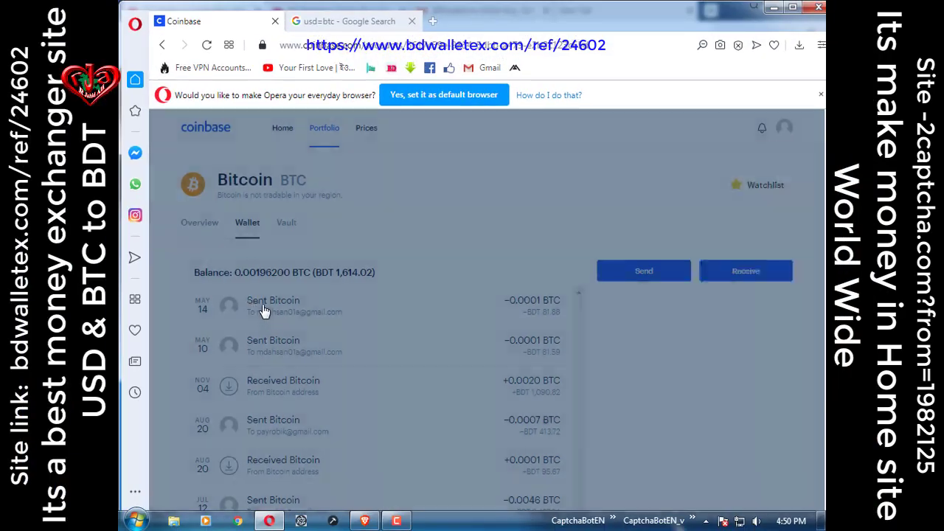
click(267, 313)
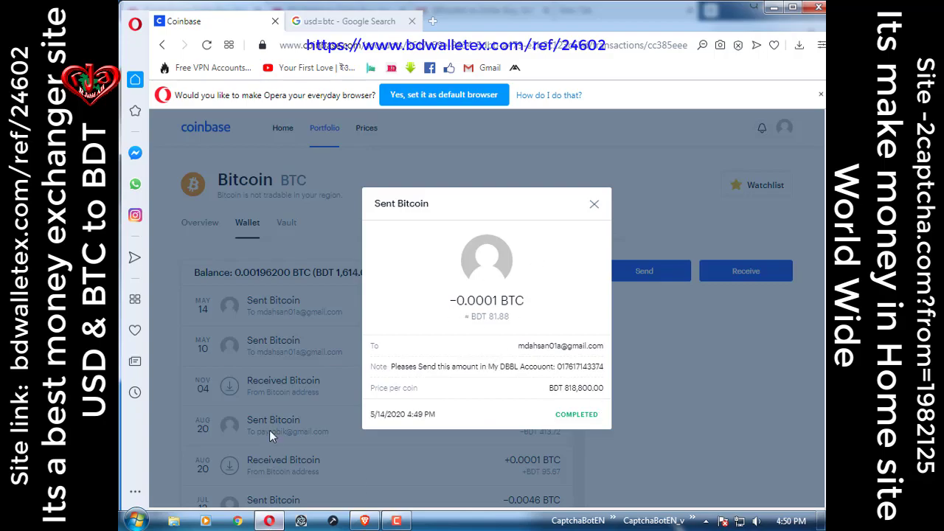
Paste the copied details into BDwalletex's User ID field and delete the e-mail, keeping only the name
mouse_move(364, 520)
click(370, 388)
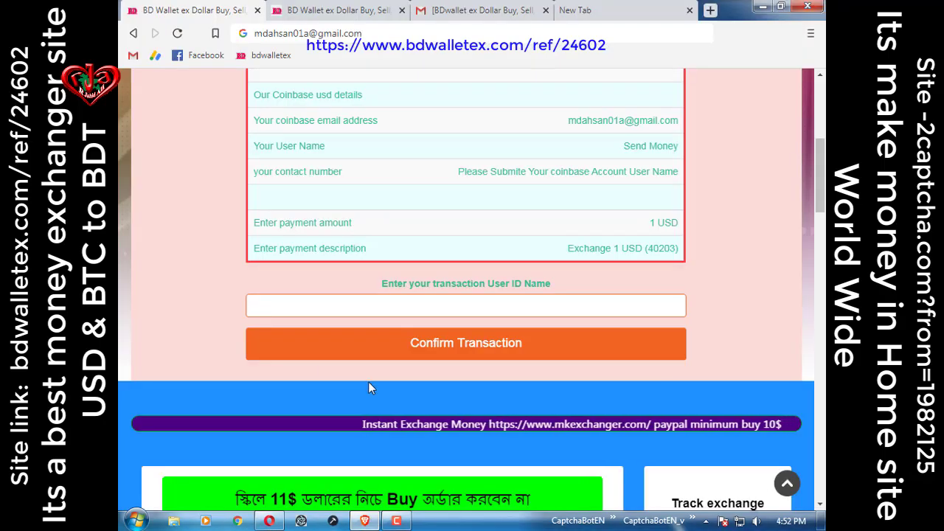
click(299, 305)
right_click(299, 305)
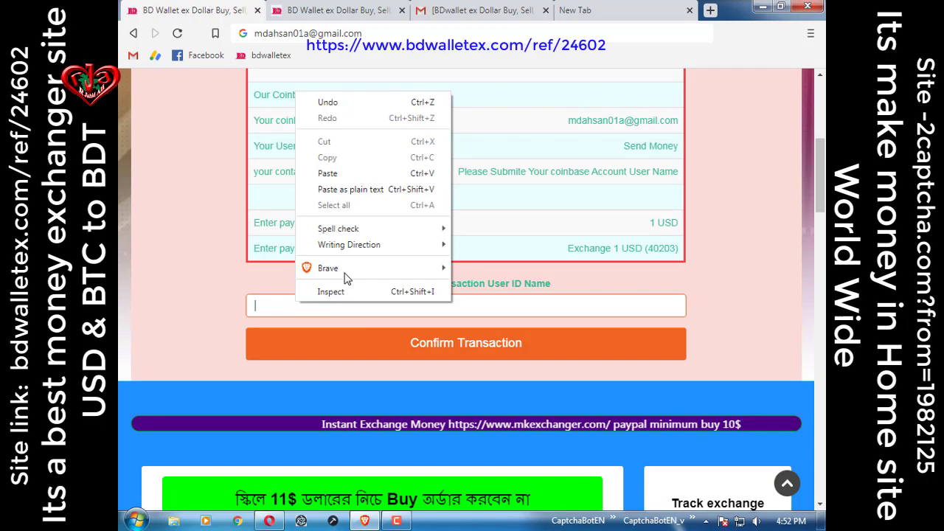
click(350, 180)
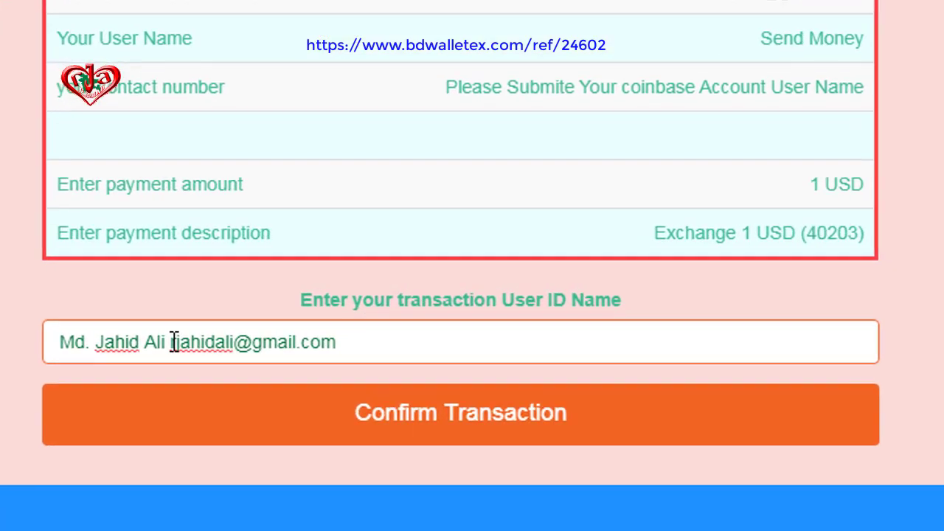
drag(170, 342, 385, 325)
key(BackSpace)
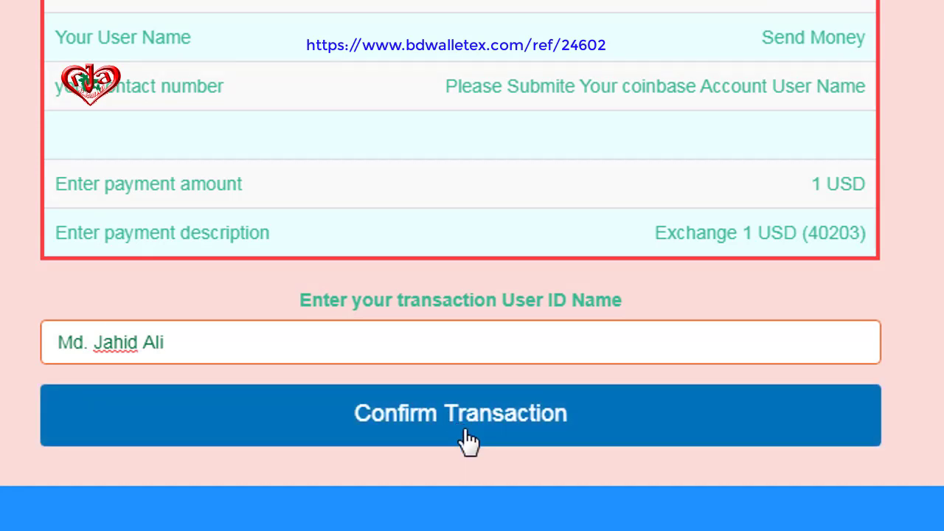
Check the name in the User ID field and submit with Confirm Transaction
click(520, 438)
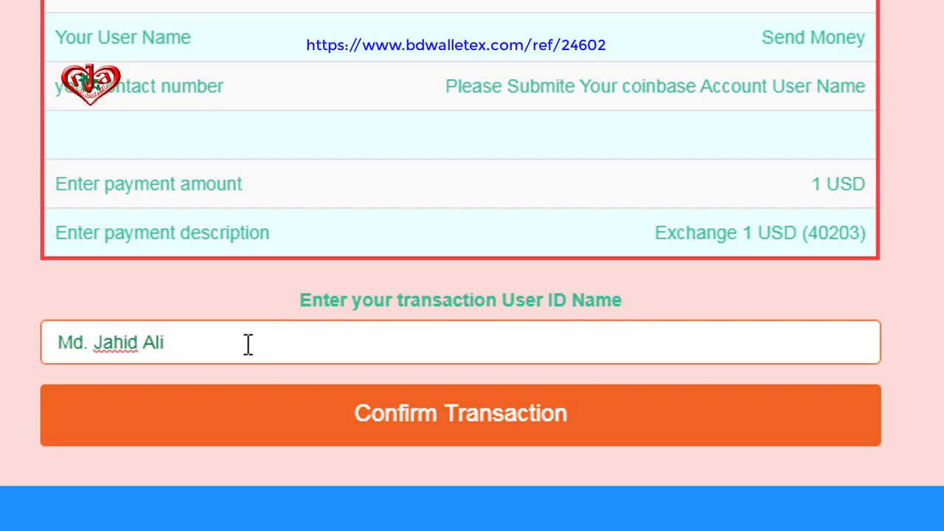
drag(179, 350, 60, 361)
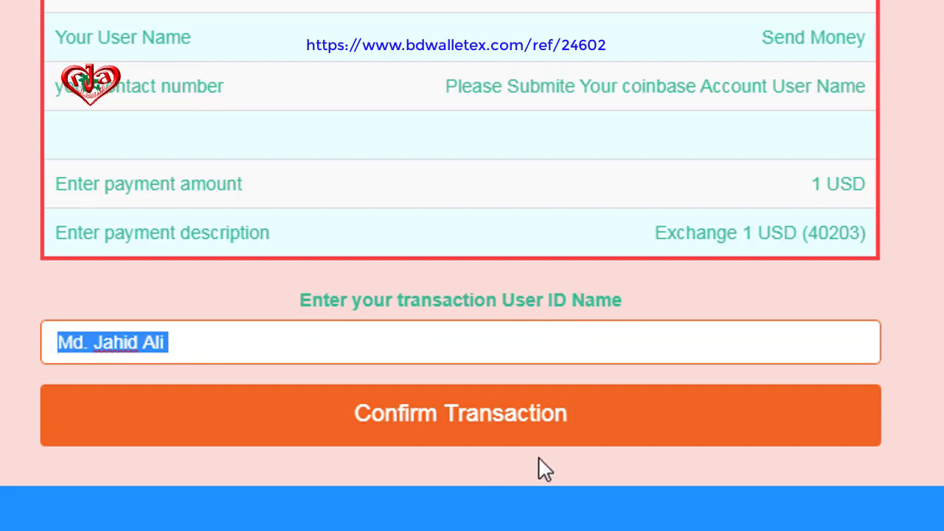
click(424, 436)
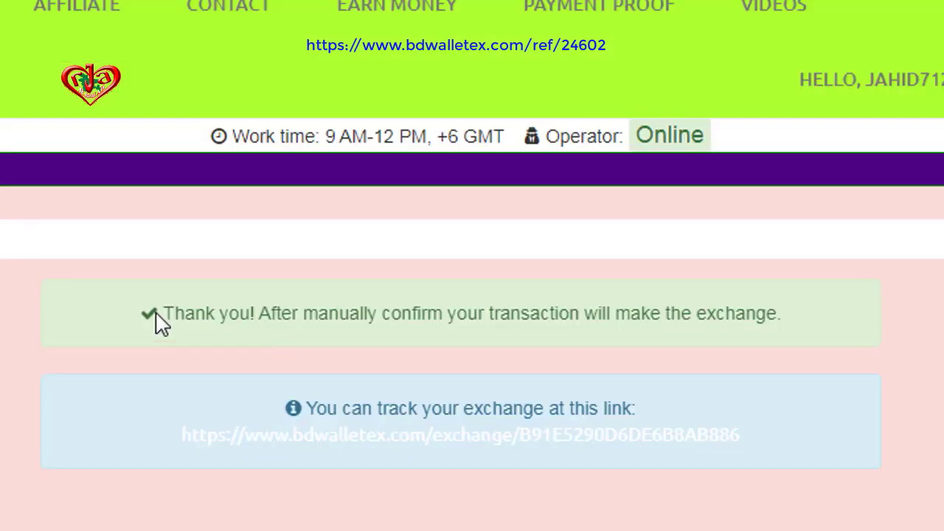
Highlight the BDwalletex thank-you message text
drag(154, 319, 313, 316)
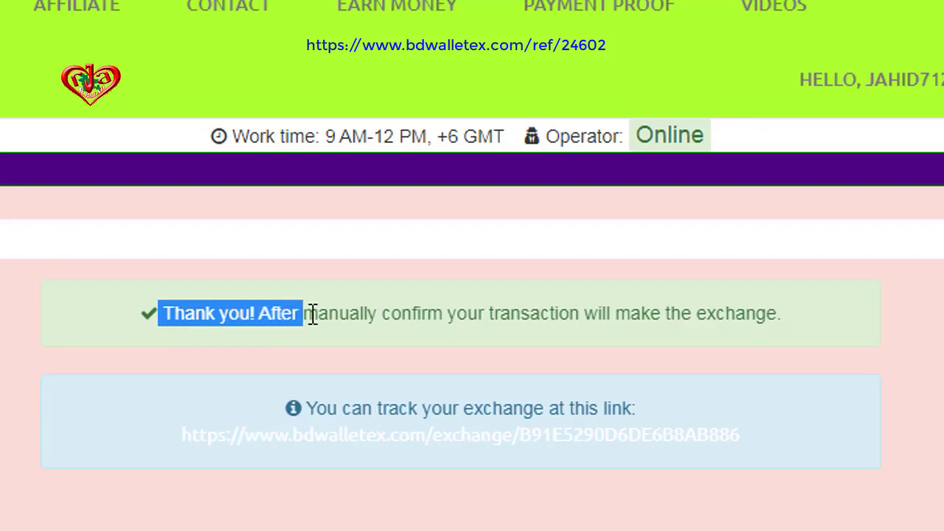
mouse_move(389, 312)
mouse_down()
mouse_move(702, 310)
mouse_move(649, 295)
mouse_up()
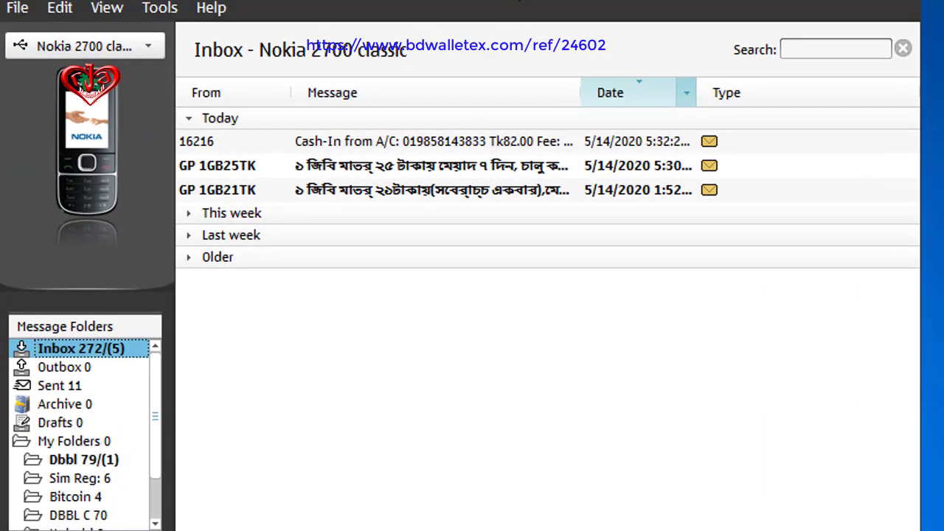
Open the 16216 Cash-In SMS showing Tk82.00 received and a Tk185.62 balance
double_click(333, 144)
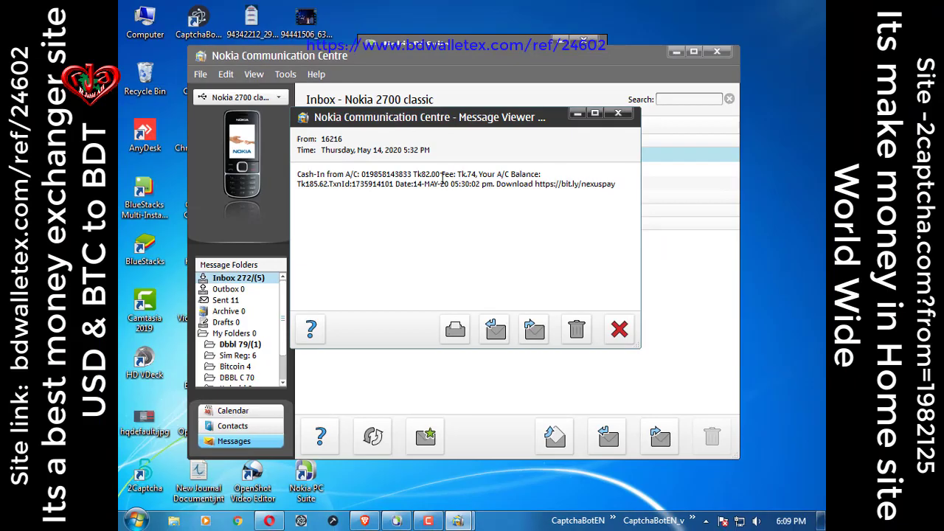
Highlight the BDT 81.88 value in Coinbase's Sent Bitcoin details
click(267, 522)
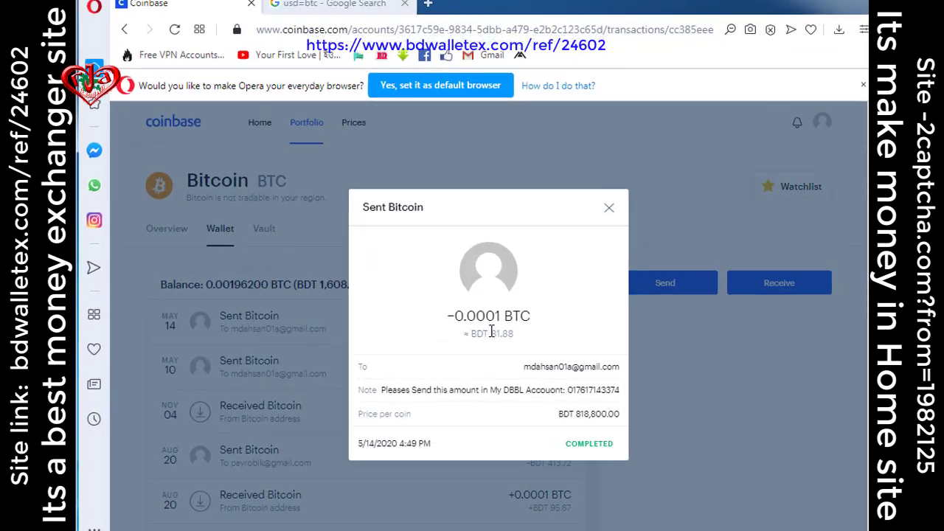
drag(463, 316, 489, 317)
click(525, 415)
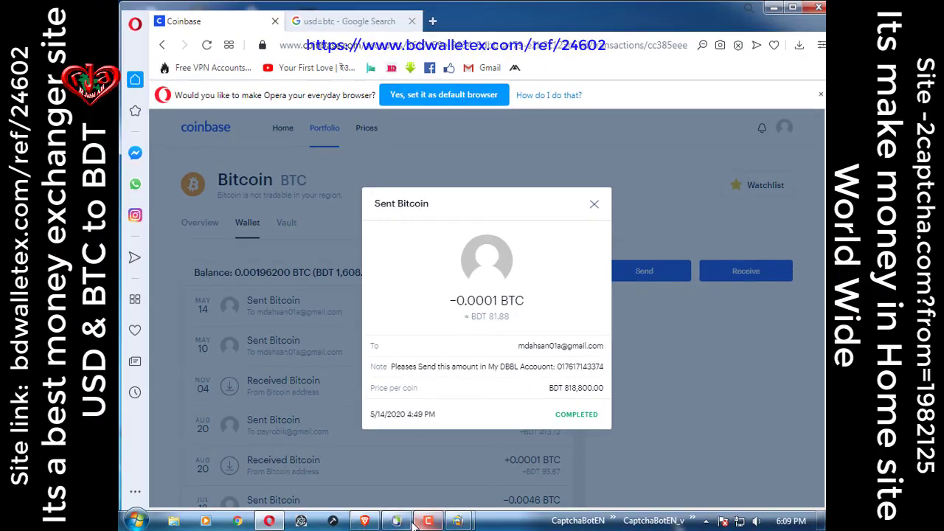
Highlight the Tk82.00 cash-in amount in the SMS to compare it with the BDT send
click(367, 521)
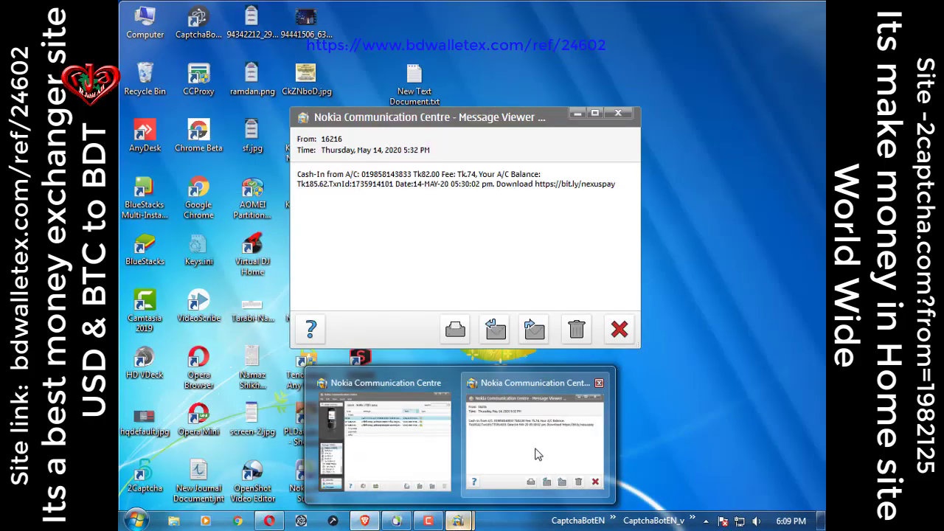
click(583, 442)
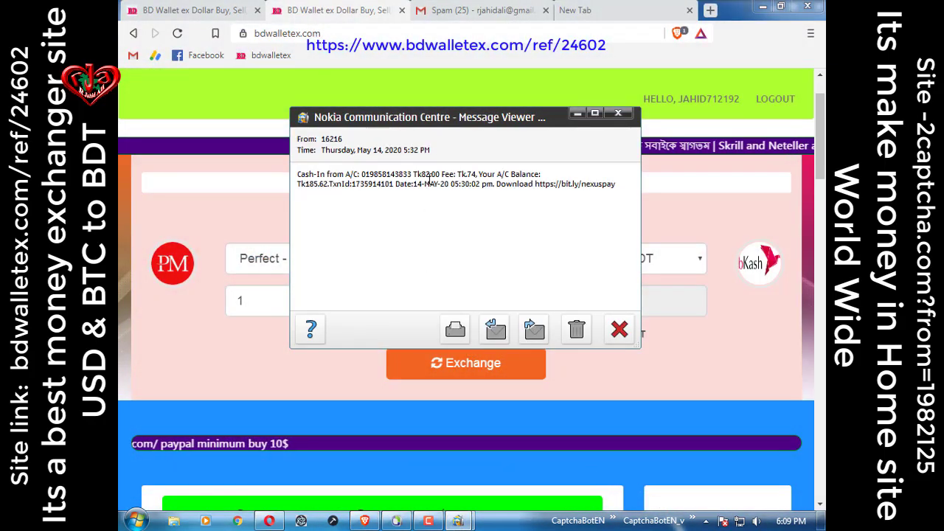
drag(421, 174, 448, 174)
click(225, 200)
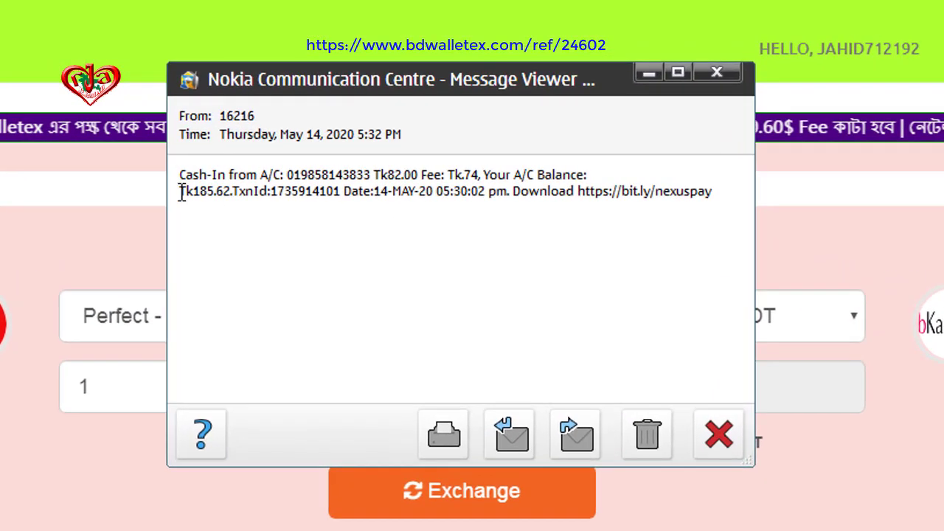
drag(182, 194, 214, 194)
click(244, 207)
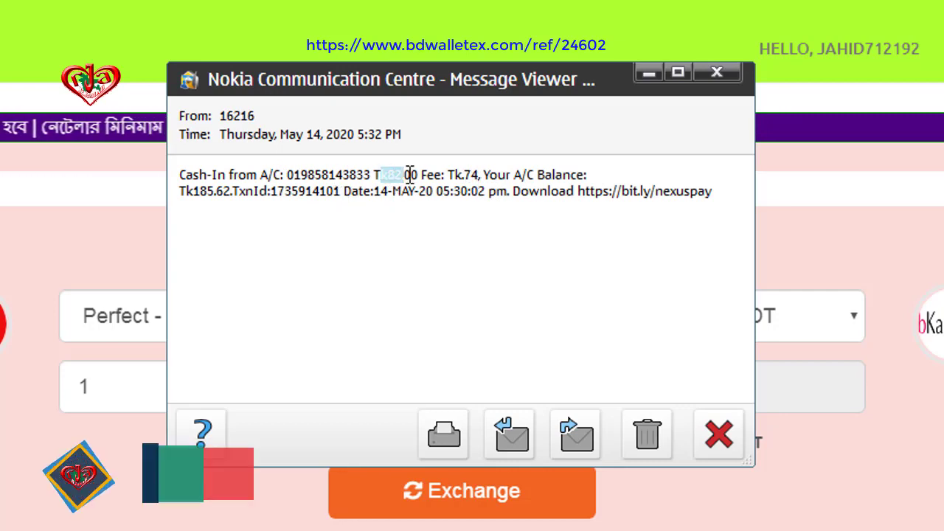
drag(386, 175, 414, 175)
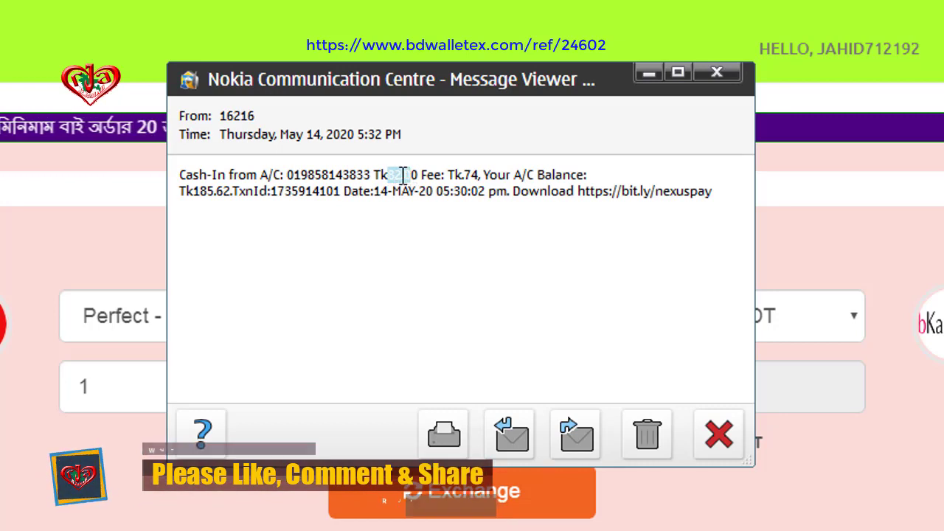
click(399, 180)
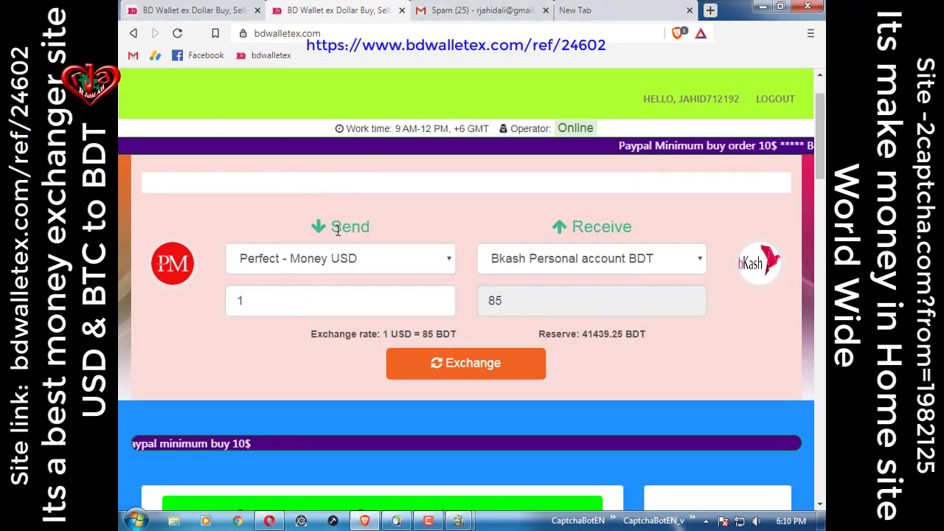
scroll(258, 140, up, 1)
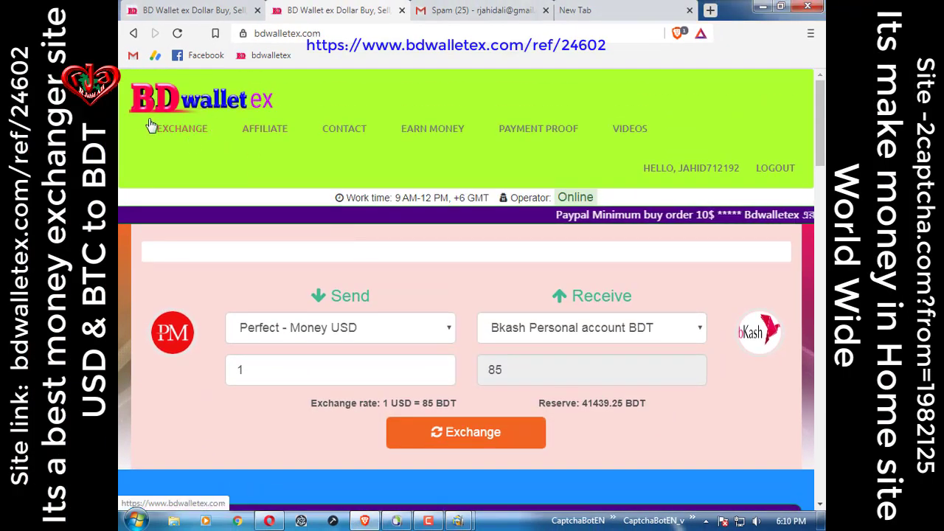